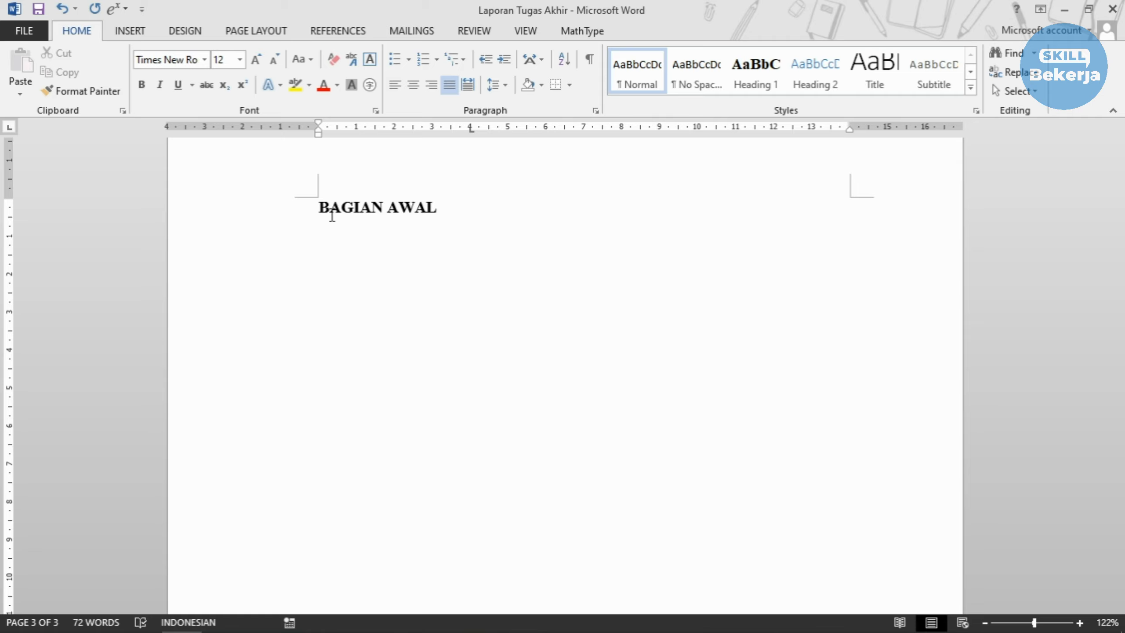
Enter COVER/SAMPUL and HALAMAN JUDUL as separate lines under the BAGIAN AWAL heading
type("COVER/SAM")
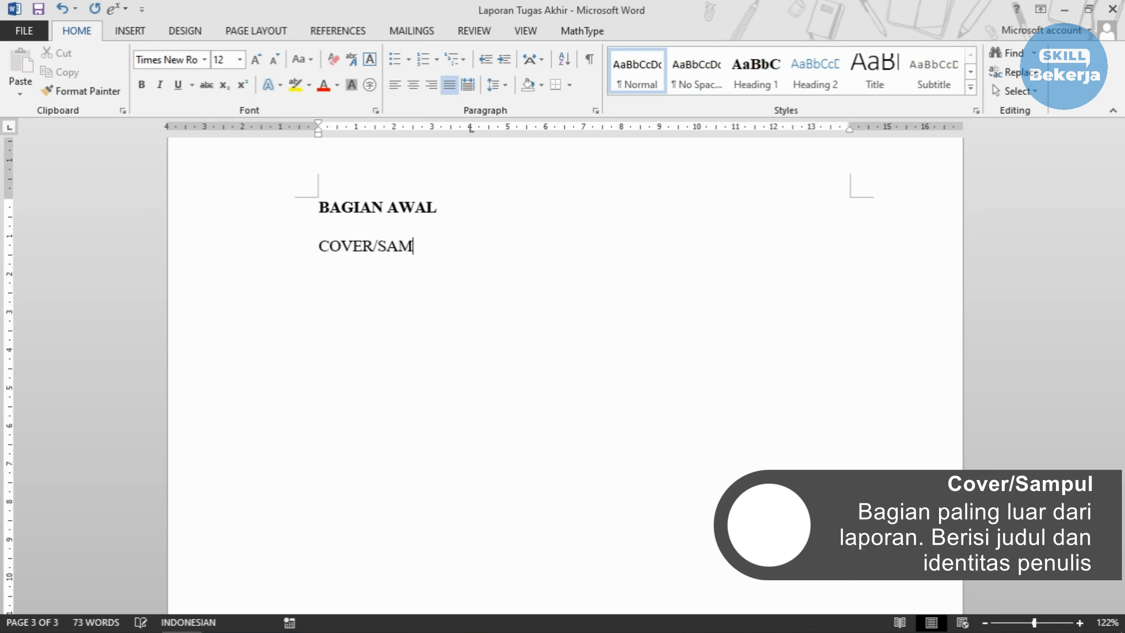
type("PUL")
key("Return")
type("HALMAN JUDU")
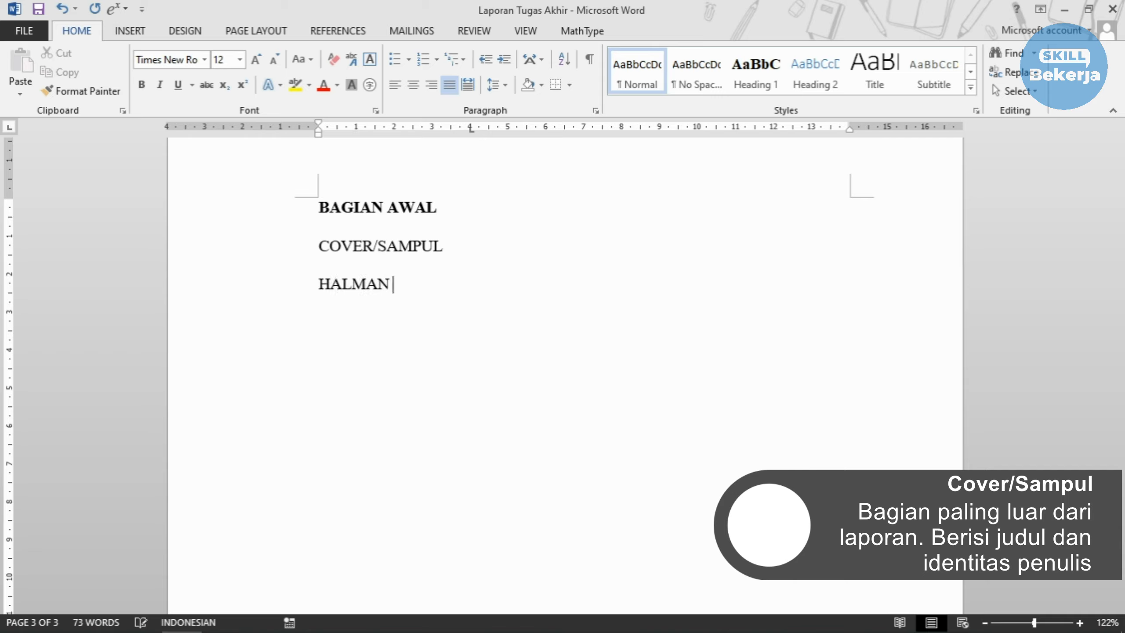
key("BackSpace")
key("BackSpace")
key("BackSpace")
key("BackSpace")
key("BackSpace")
key("BackSpace")
key("BackSpace")
key("BackSpace")
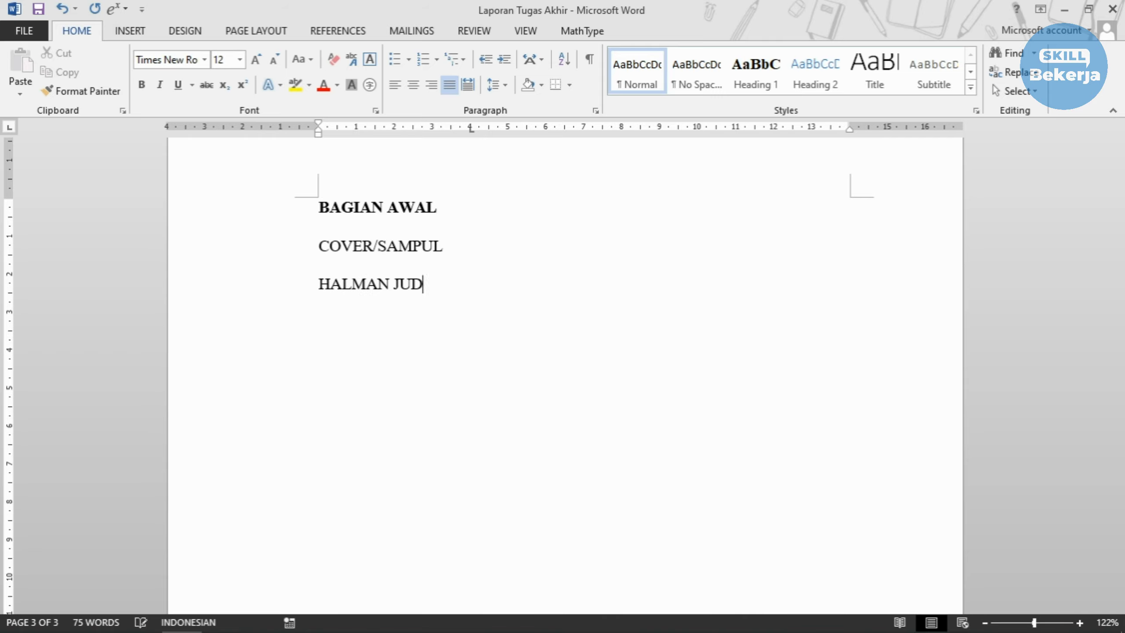
type("AMAN JUDUL")
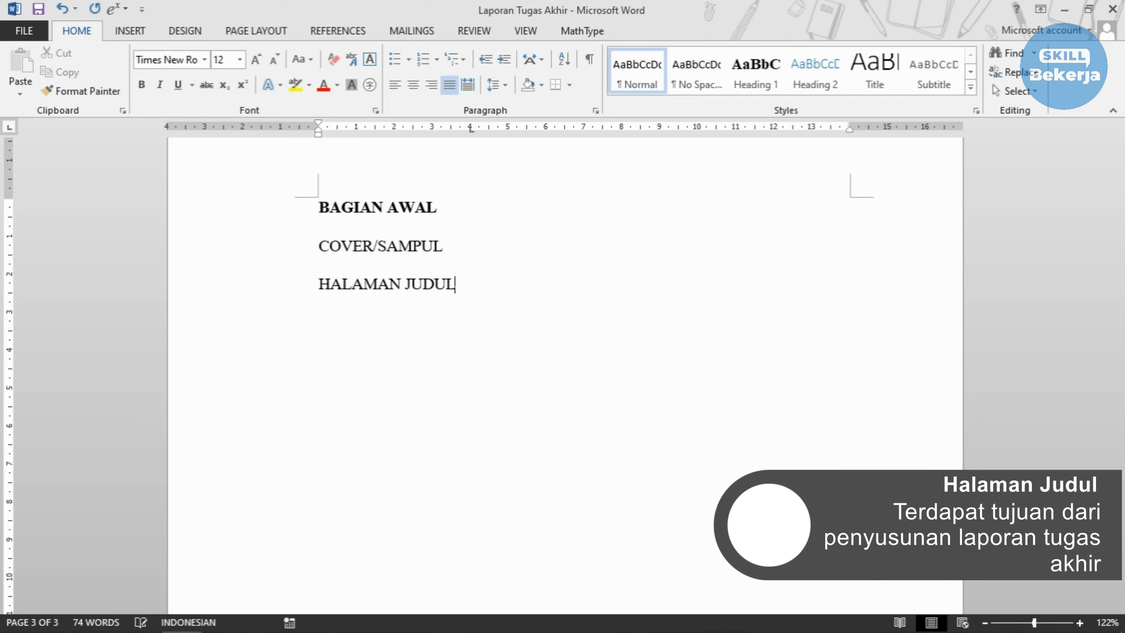
Add LEMBAR PENGESAHAN, ABSTRAK and ABSTRACT as separate lines below HALAMAN JUDUL
key("Return")
type("LEMBAR PENGESAHAN")
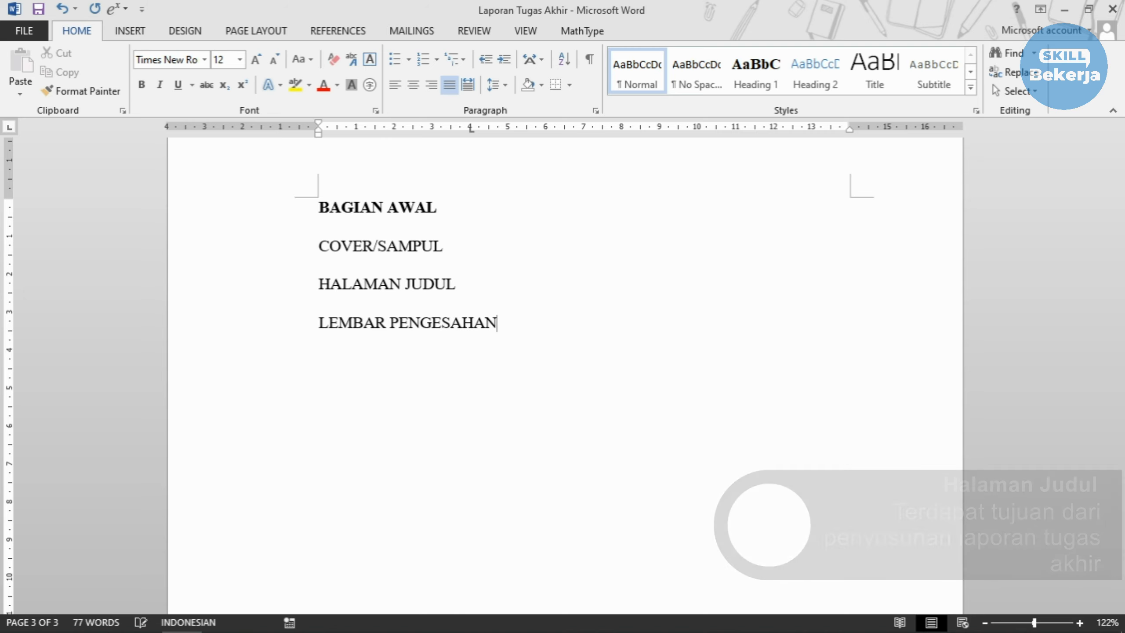
key("Return")
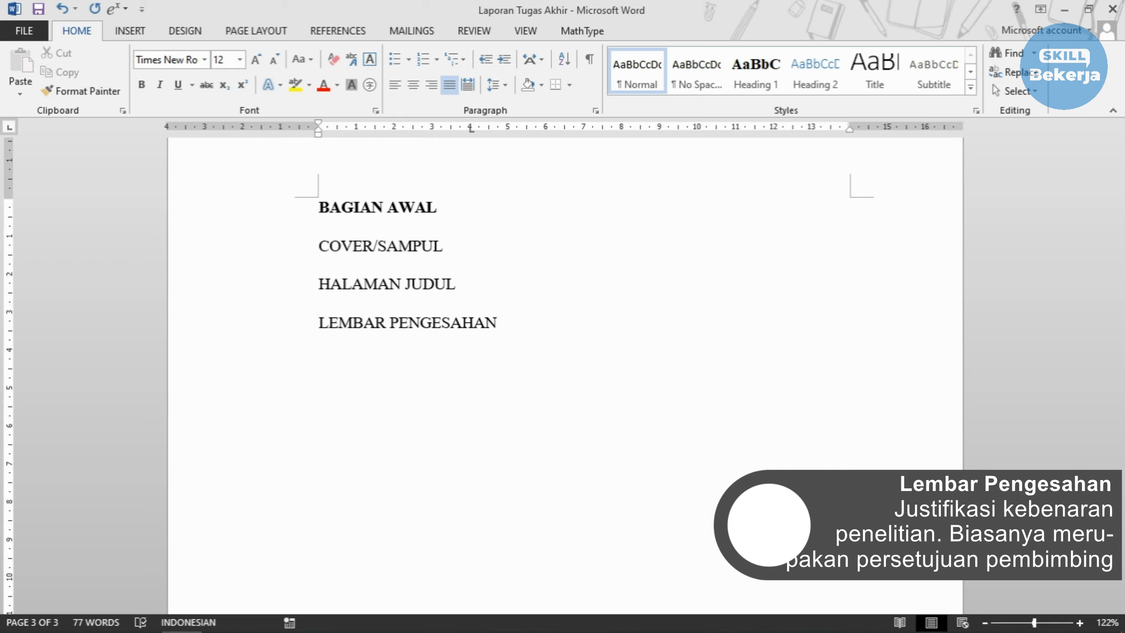
type("ABSTRAK")
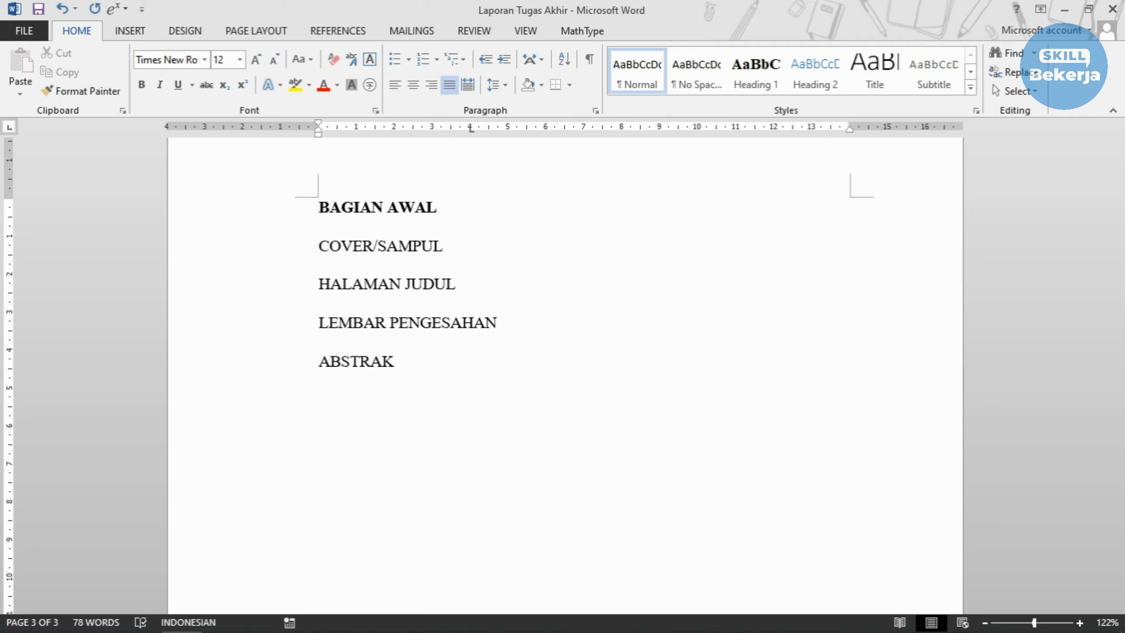
type("ABSTRACT")
key("Return")
Add the line KATA PENGANTAR/PRAKATA below ABSTRACT and start a new line
type("KATA PEN")
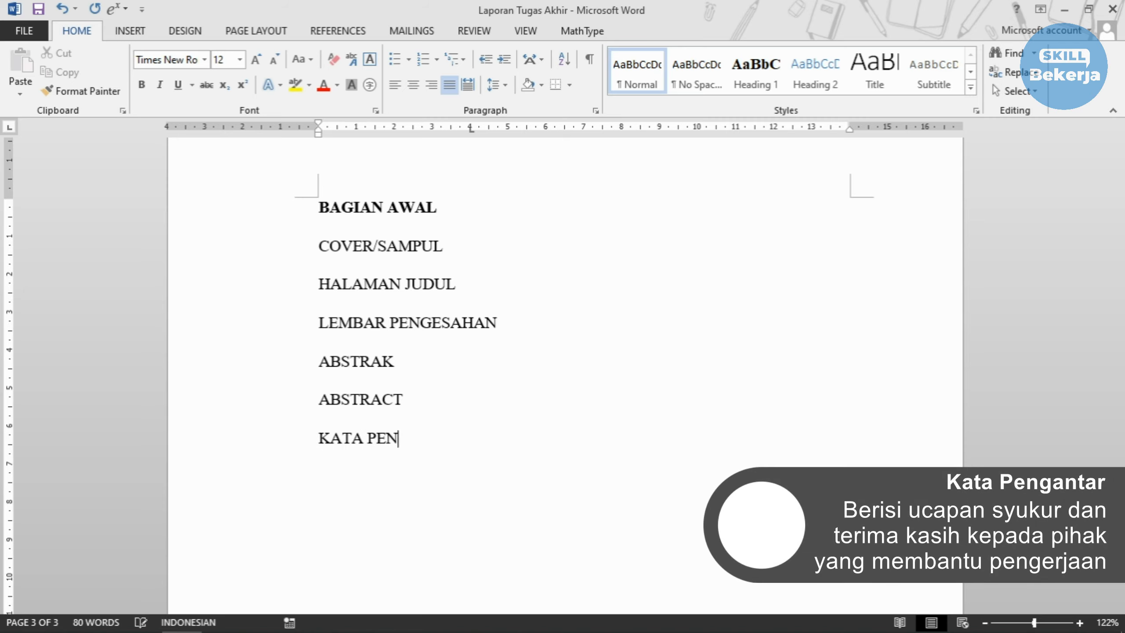
type("GANTAR")
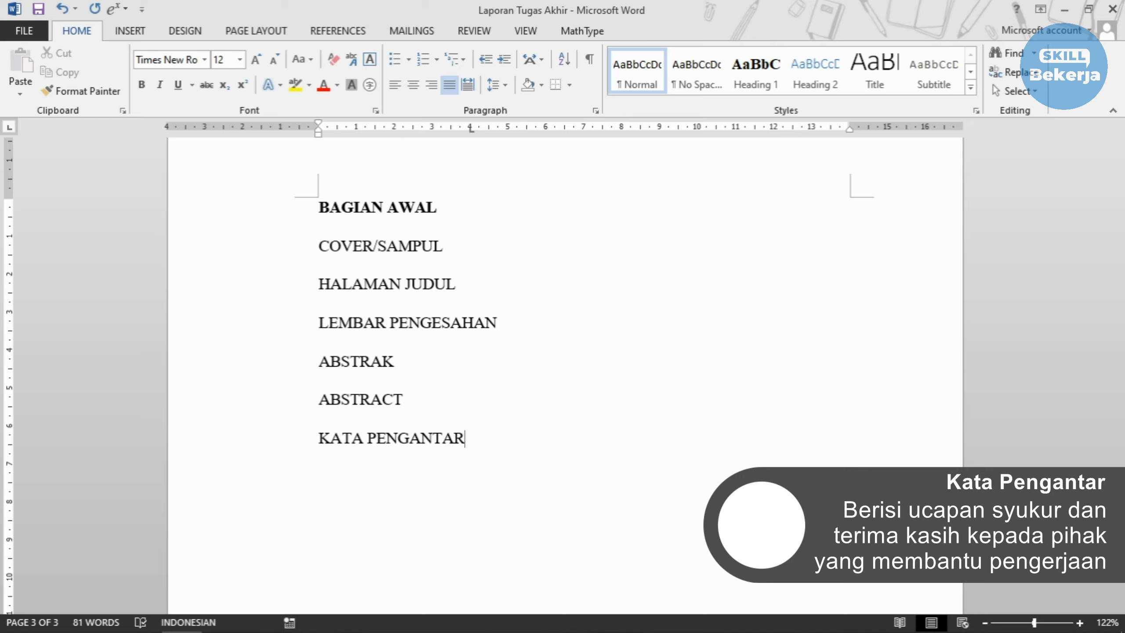
type("/PRAKATA")
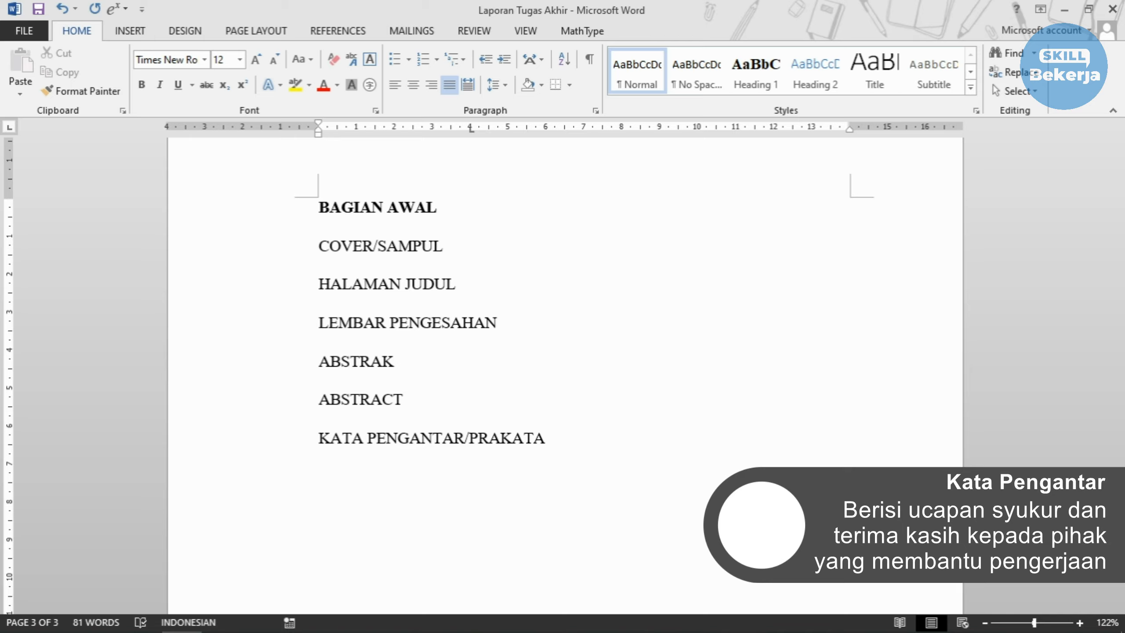
key("Return")
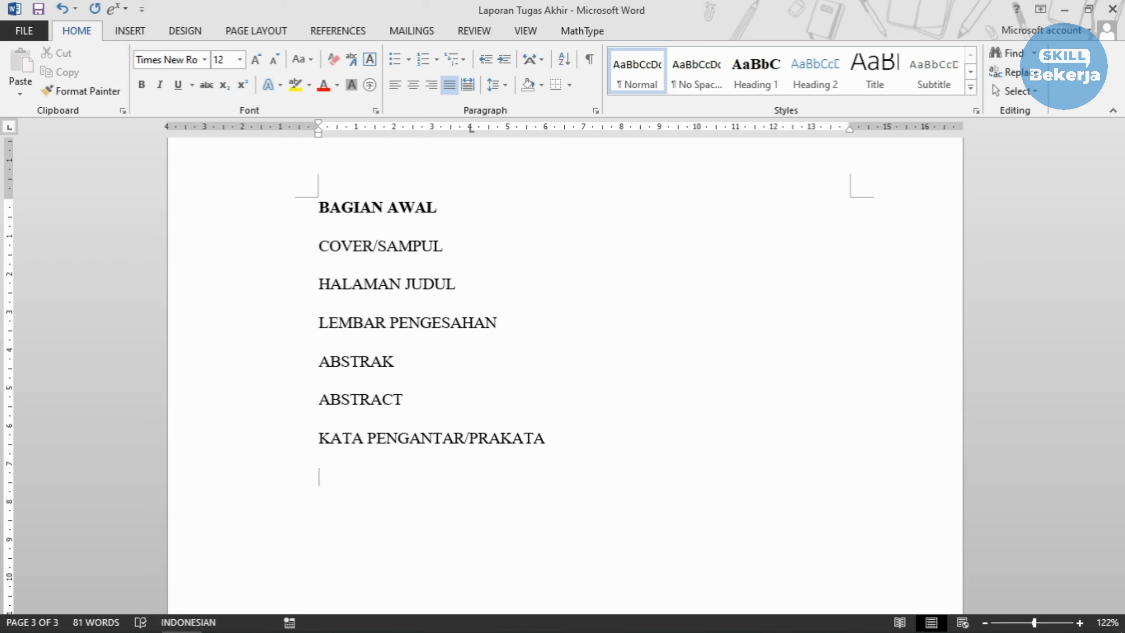
Add the line DAFTAR ISI below KATA PENGANTAR/PRAKATA and start a new line
type("DAFATAR")
key("BackSpace")
key("BackSpace")
key("BackSpace")
key("BackSpace")
type("TAR ISI")
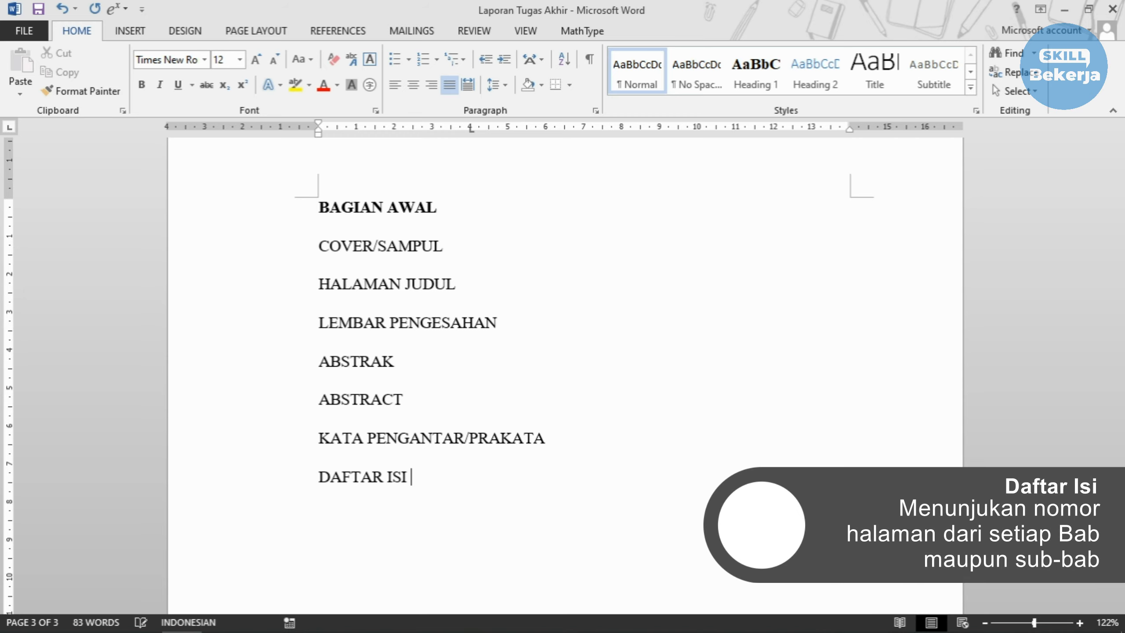
key("Return")
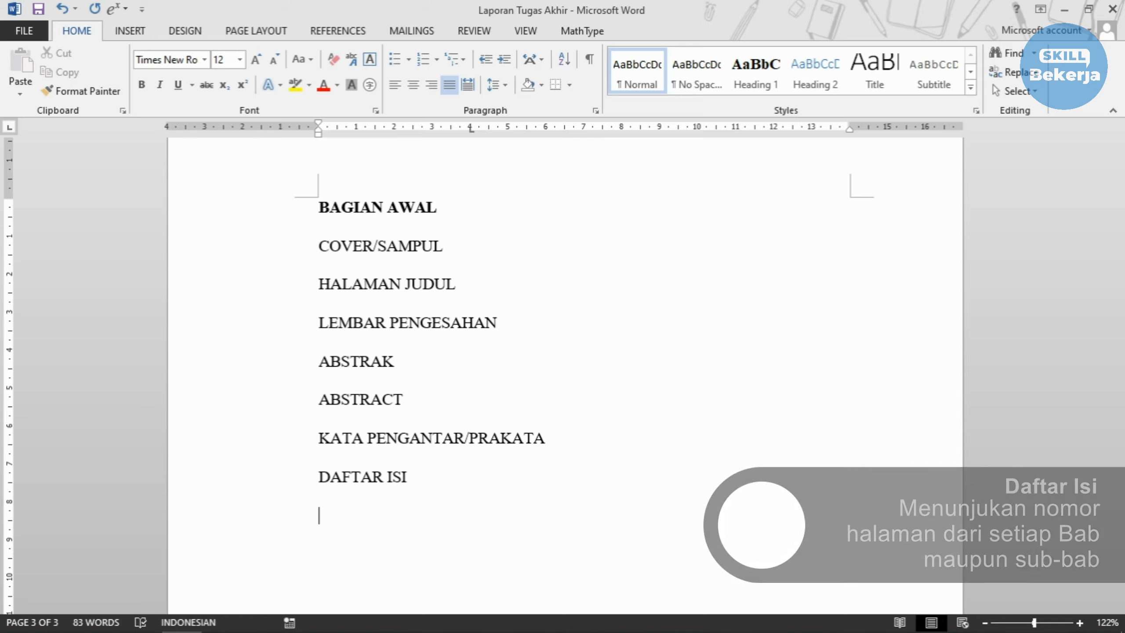
Add DAFTAR TABEL and DAFTAR GAMBAR as separate lines below DAFTAR ISI
type("DAFG")
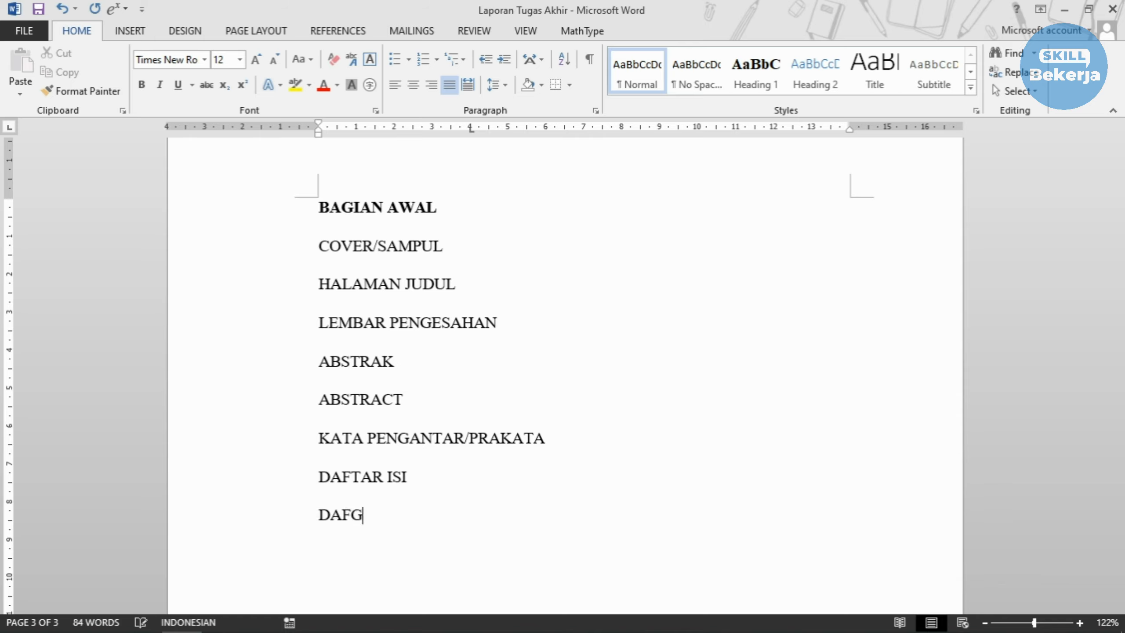
key("BackSpace")
type("TAR TABEL")
key("Return")
type("DAFTAR ")
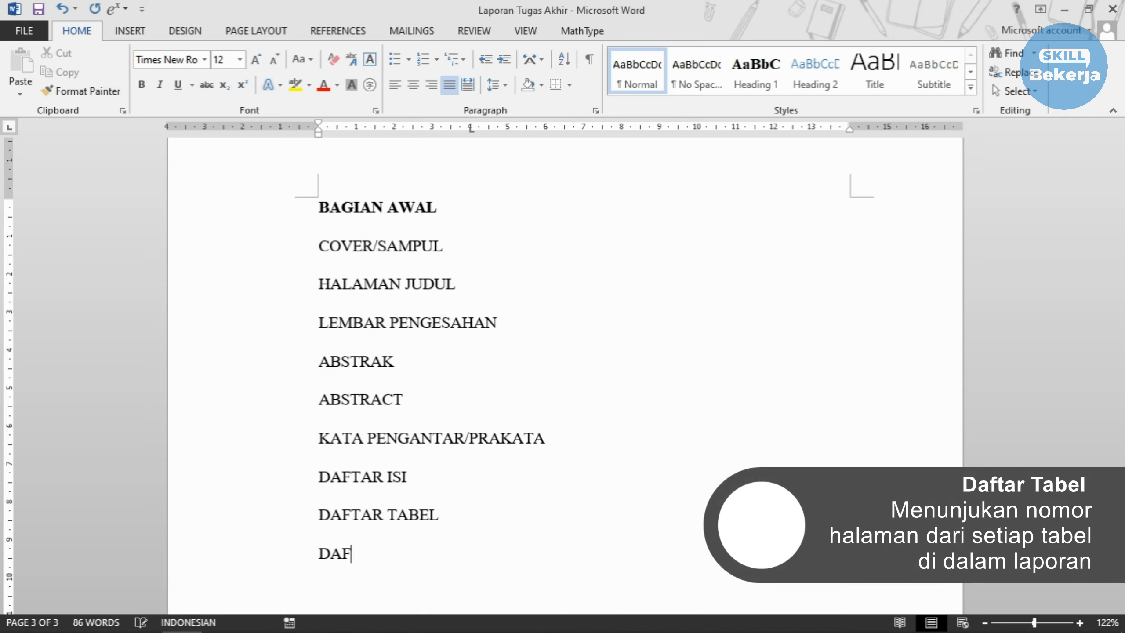
type("GAMBAR")
key("Return")
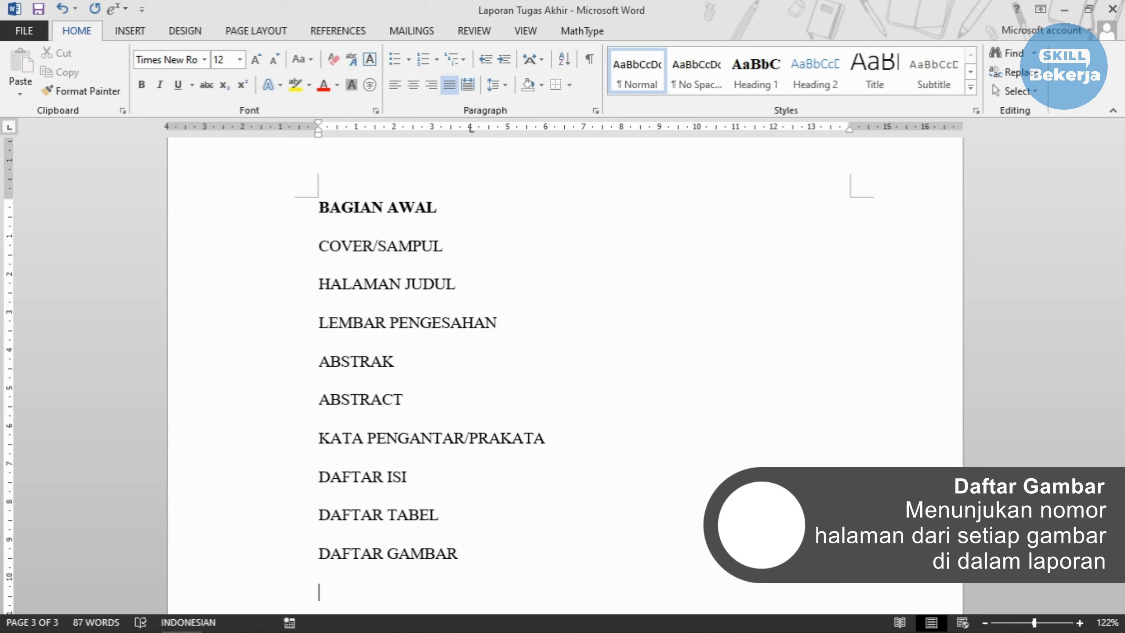
Add the line DAFTAR SIMBOL below DAFTAR GAMBAR and start a new line
type("DAFTAR ")
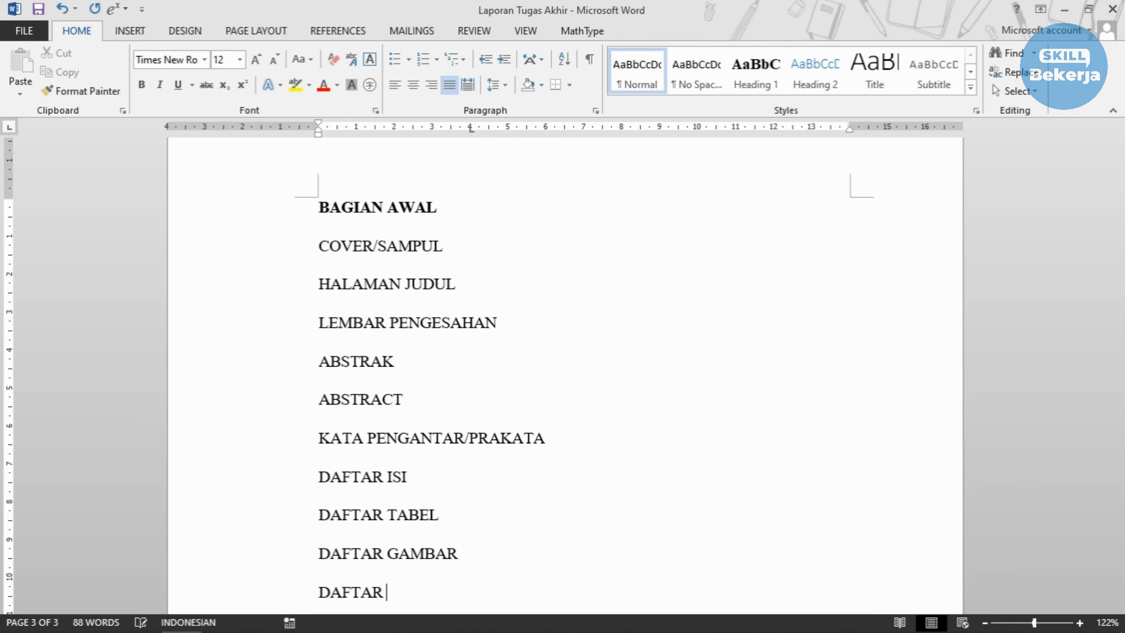
type("SOMB")
key("BackSpace")
key("BackSpace")
key("BackSpace")
type("IMBOL")
key("Return")
Add the line DAFTAR SINGKATAN/NOMENKLATUR below DAFTAR SIMBOL and start a new line
type("DAF")
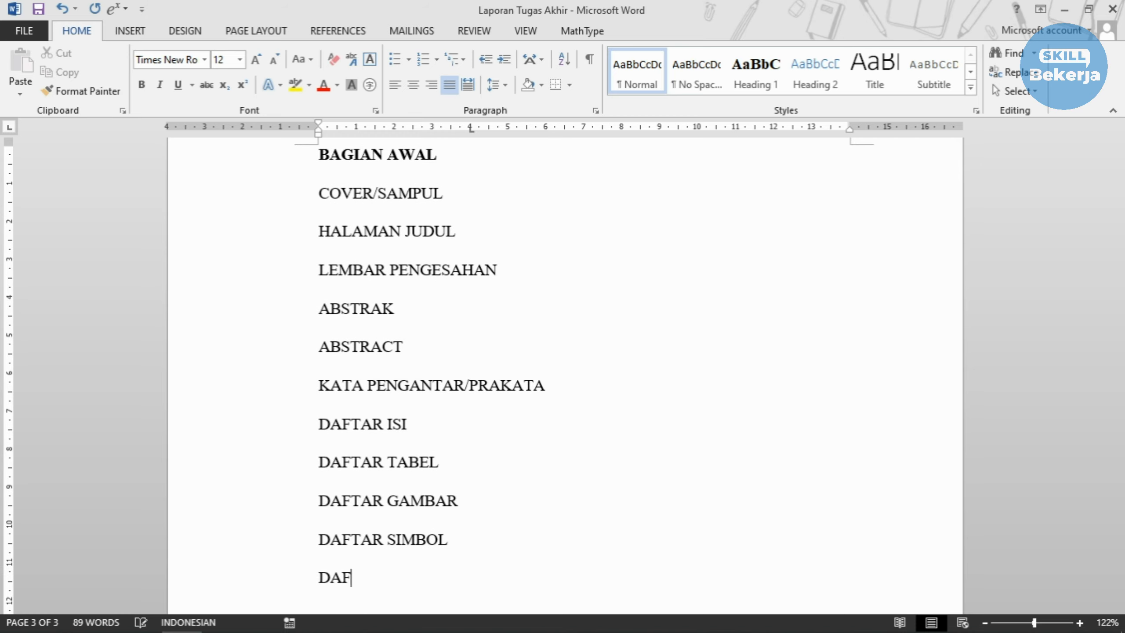
type("TAR SINGKATAN")
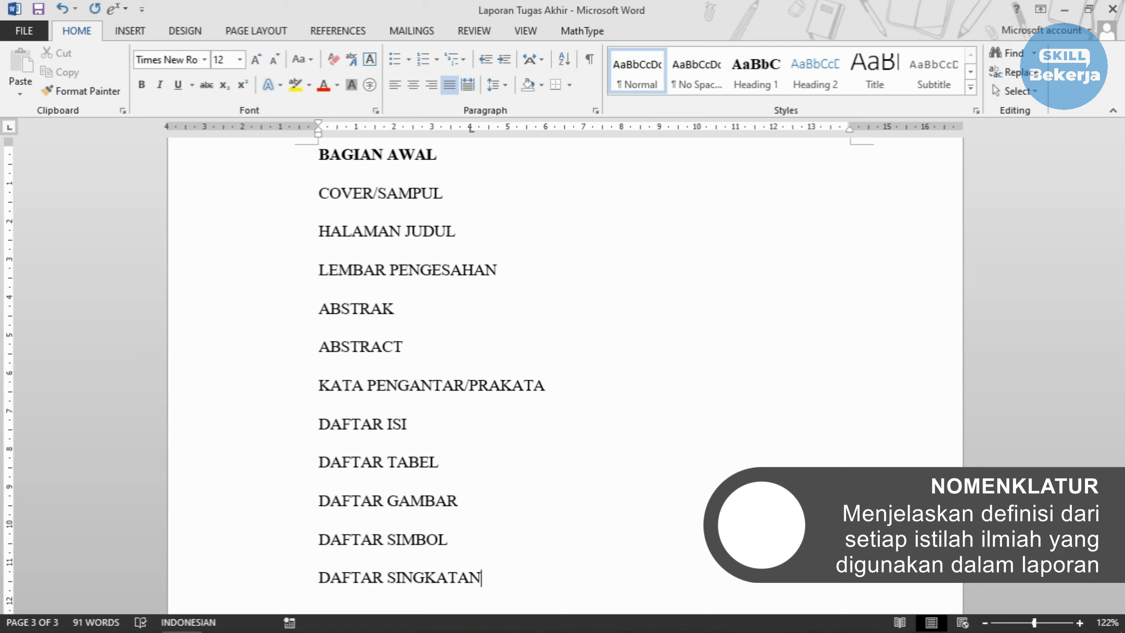
type("/")
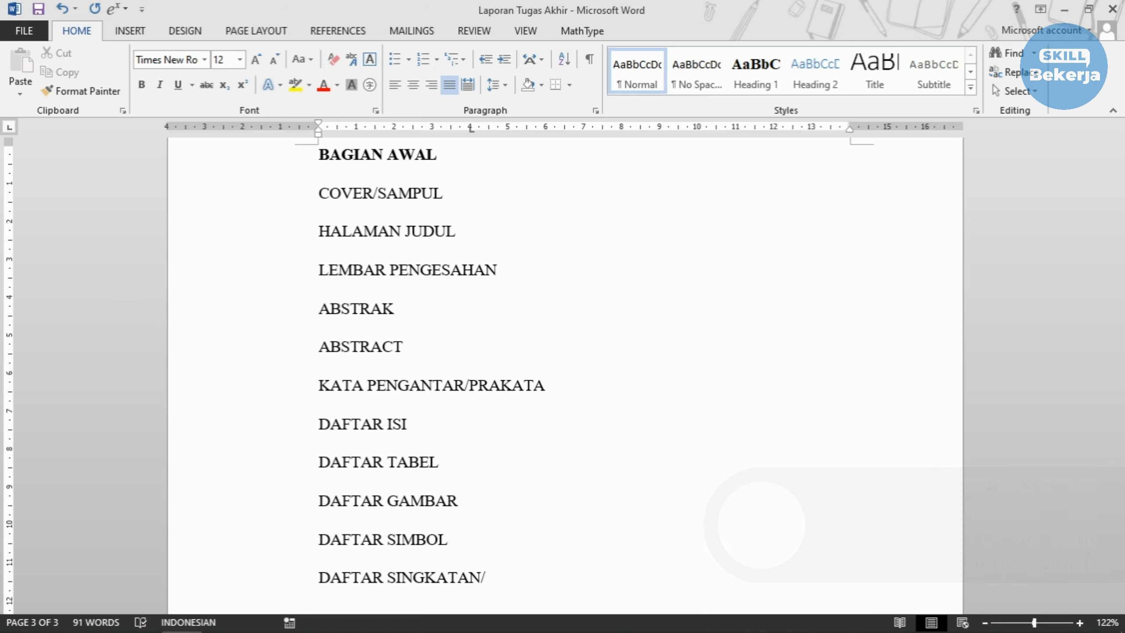
type("NOM")
type("E")
key("BackSpace")
type("MENKLATUR")
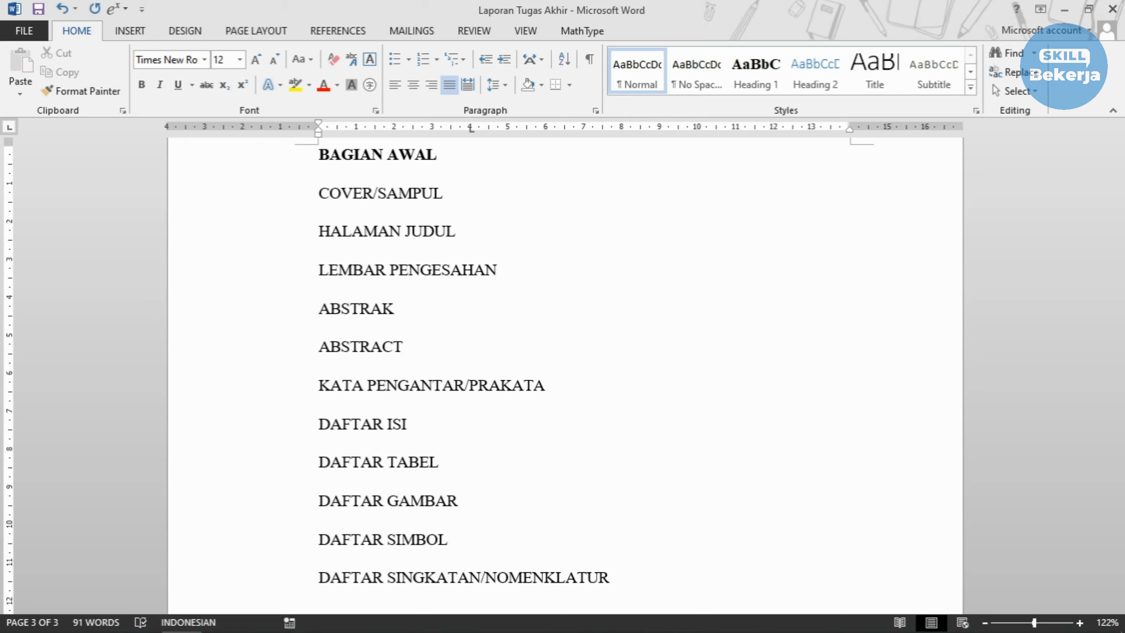
key("Return")
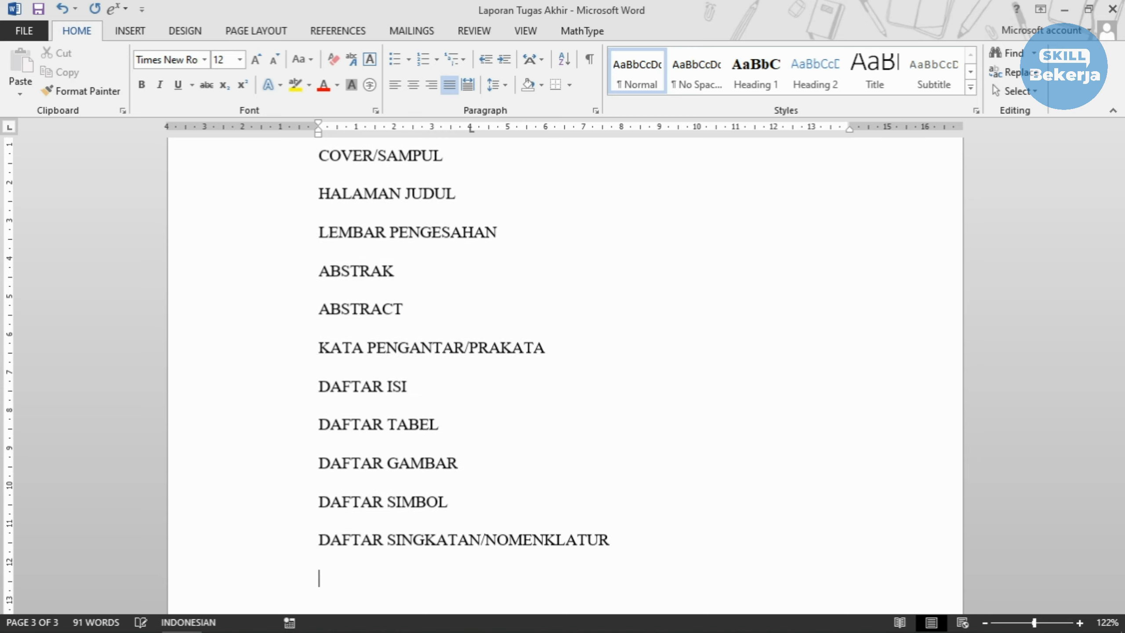
Add the bold heading BAGIAN INTI/ISI DARI LAPORAN below the DAFTAR SINGKATAN/NOMENKLATUR line
key("ctrl+b")
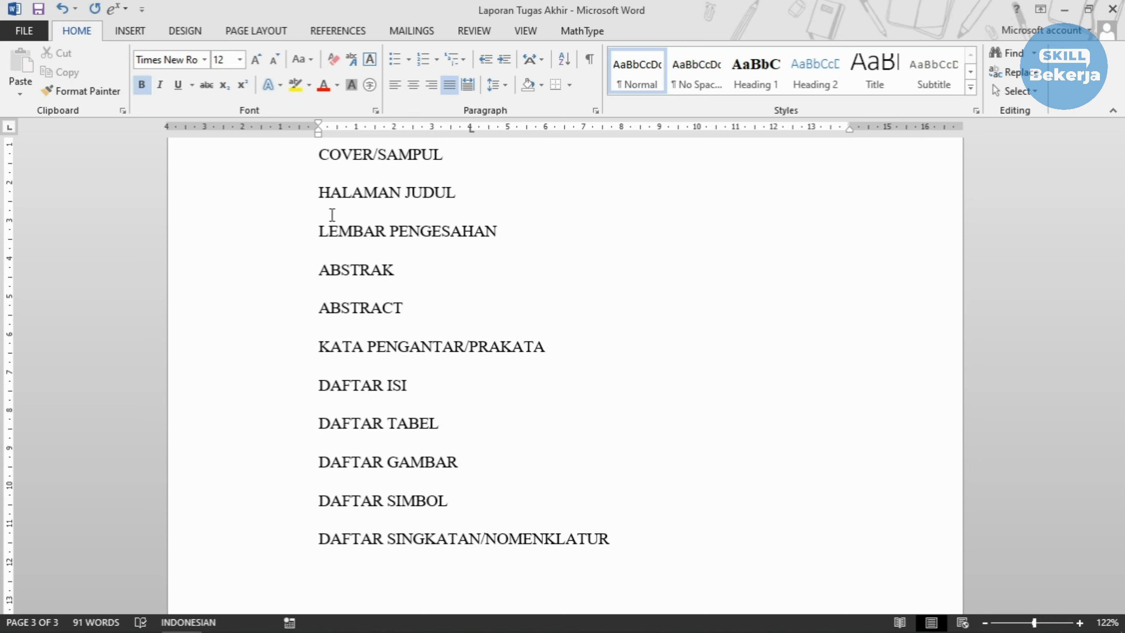
type("BAGIAN INTI")
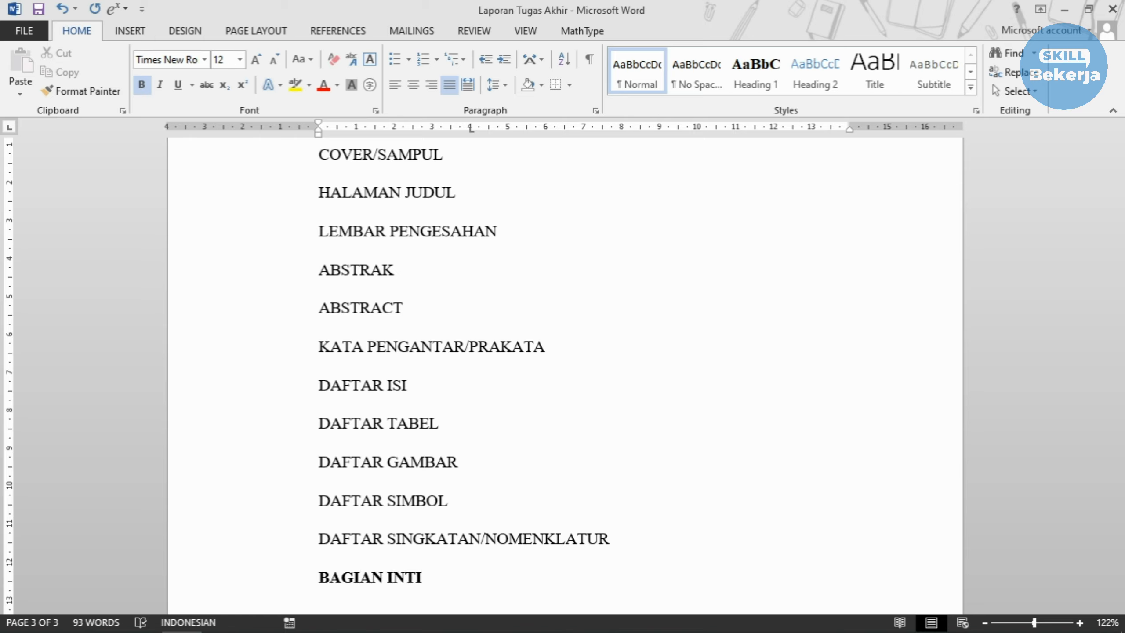
type("/IS")
key("BackSpace")
key("BackSpace")
type("/ISI DAR")
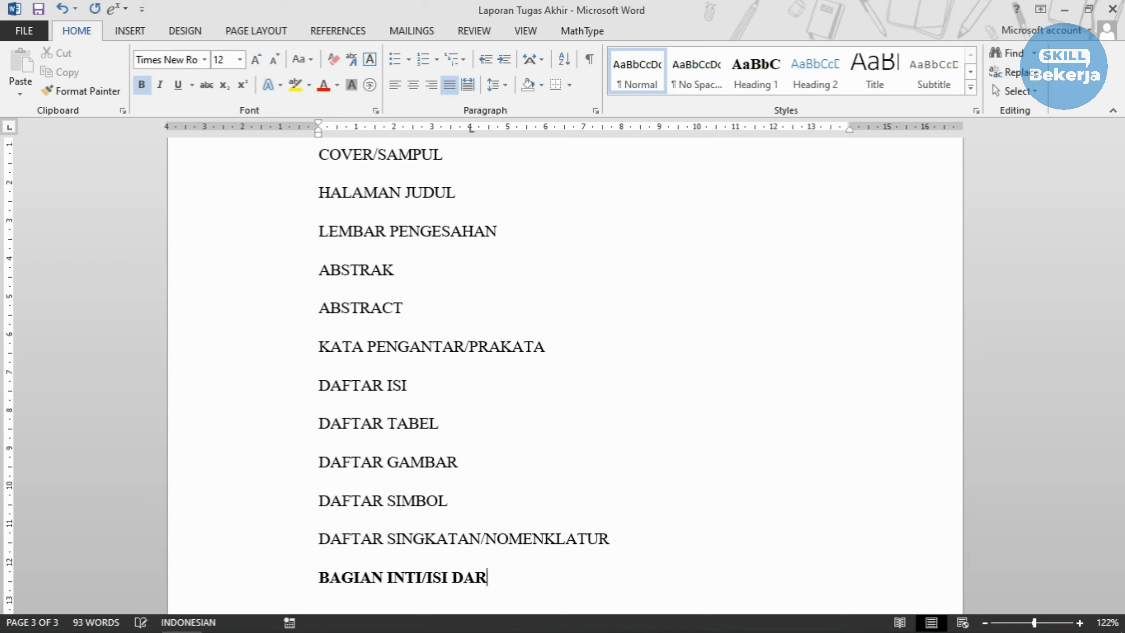
type("I LAPORAN")
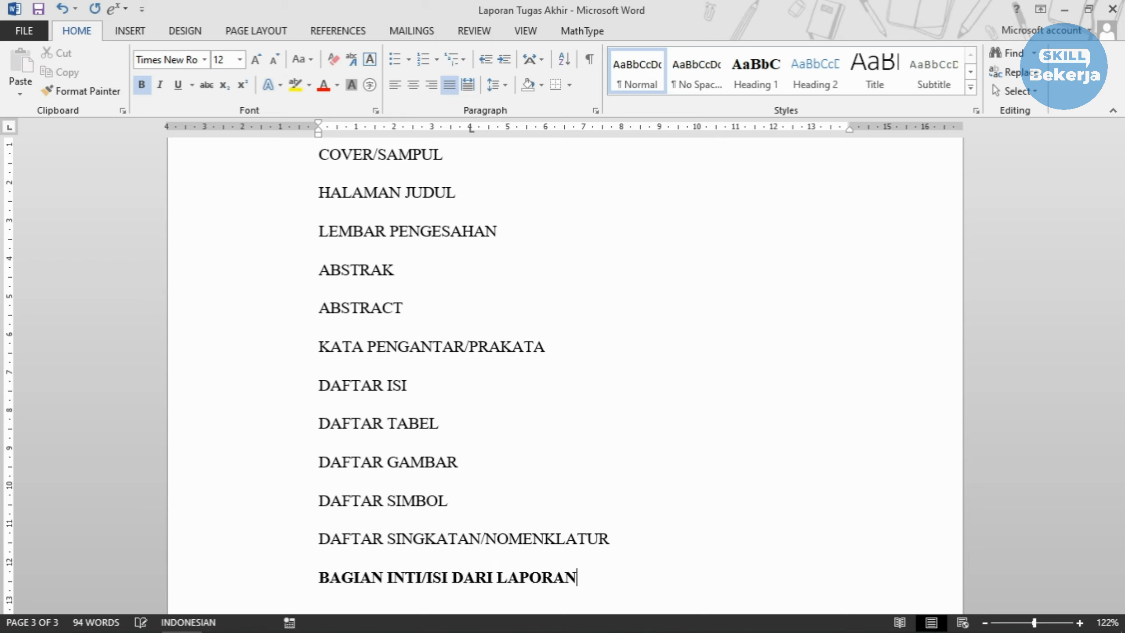
key("Return")
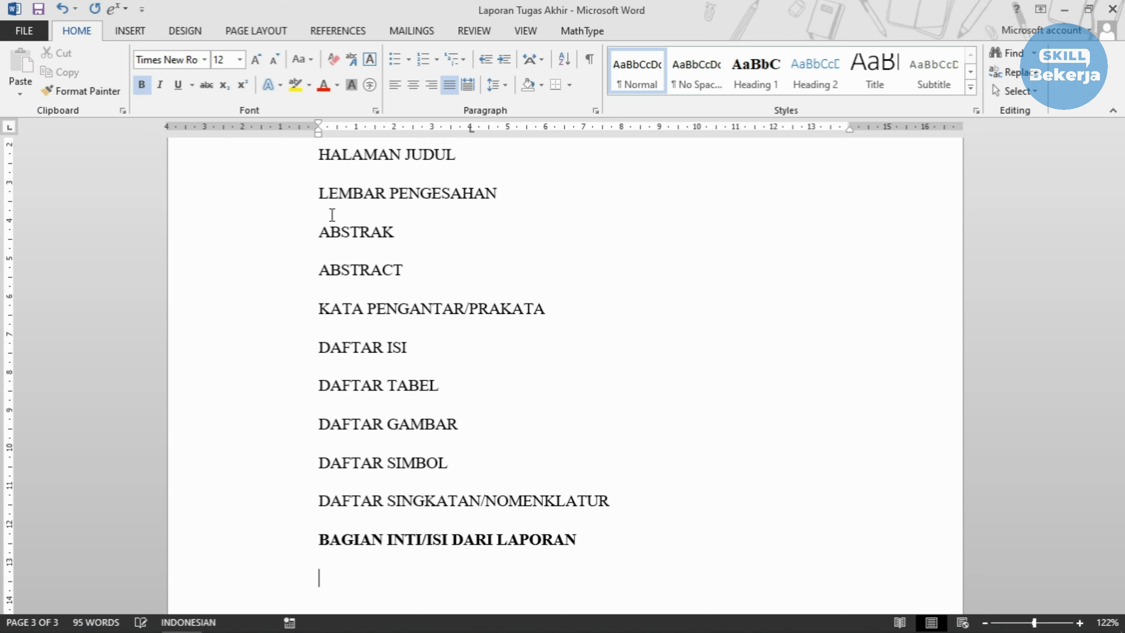
Add the non-bold chapter line BAB I PENDAHULUAN under the BAGIAN INTI/ISI DARI LAPORAN heading
key("ctrl+b")
type("BAB ")
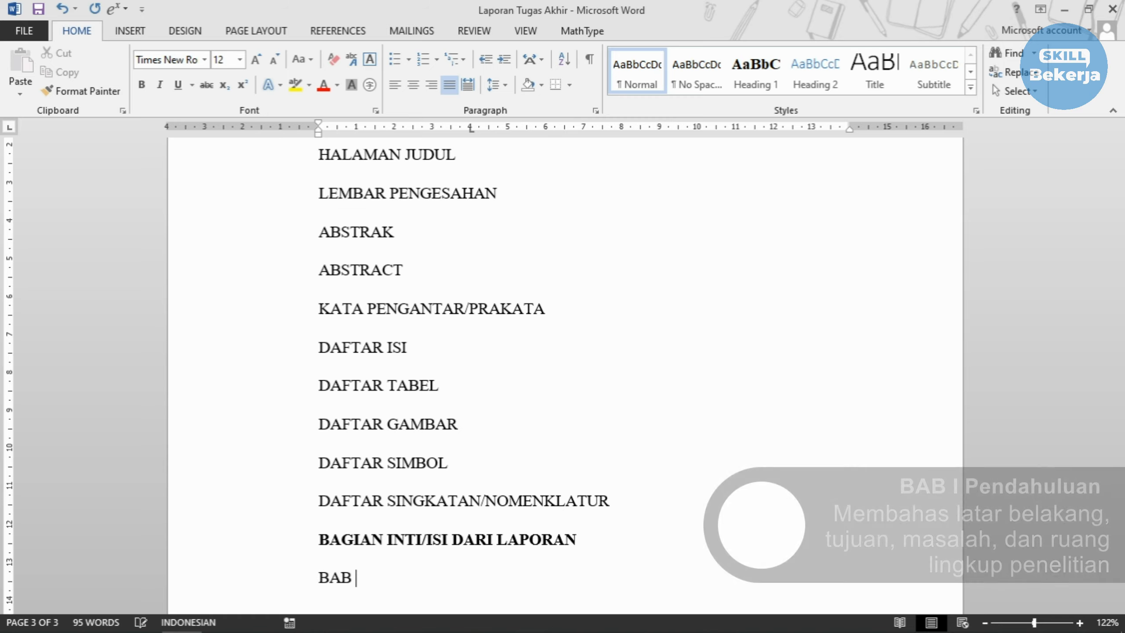
type("I PE")
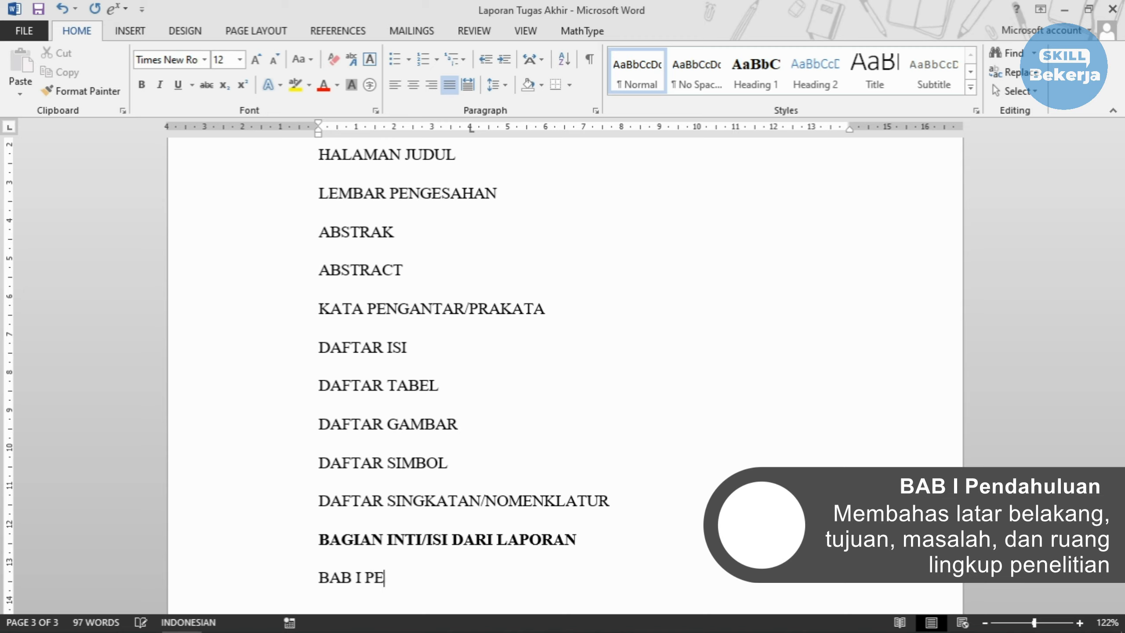
type("NDAHULUAN")
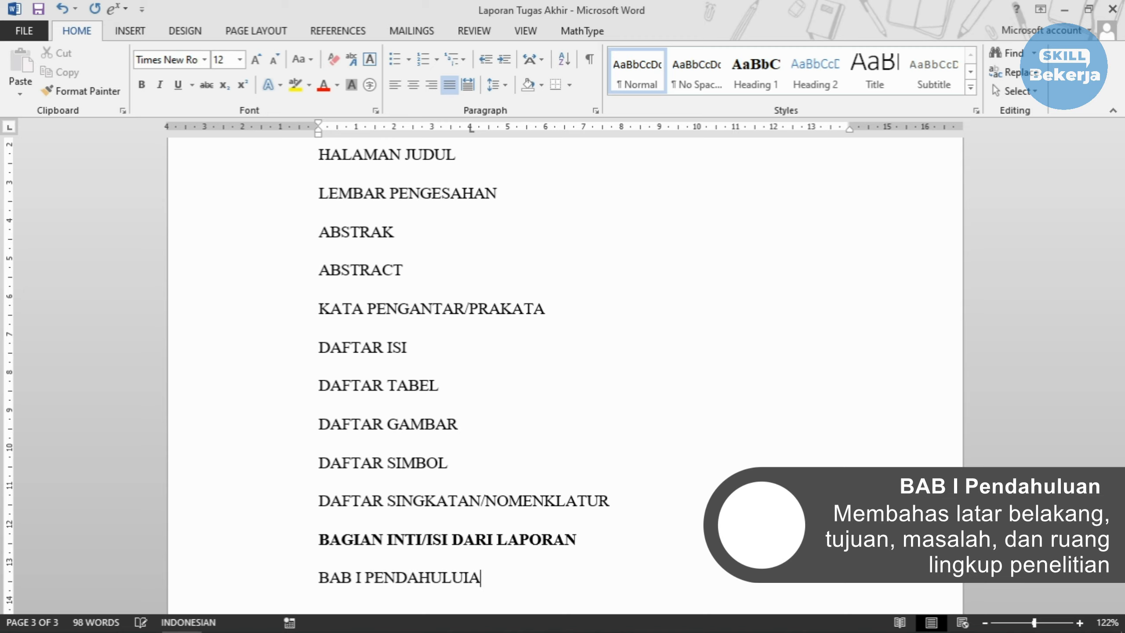
key("BackSpace")
type("AN")
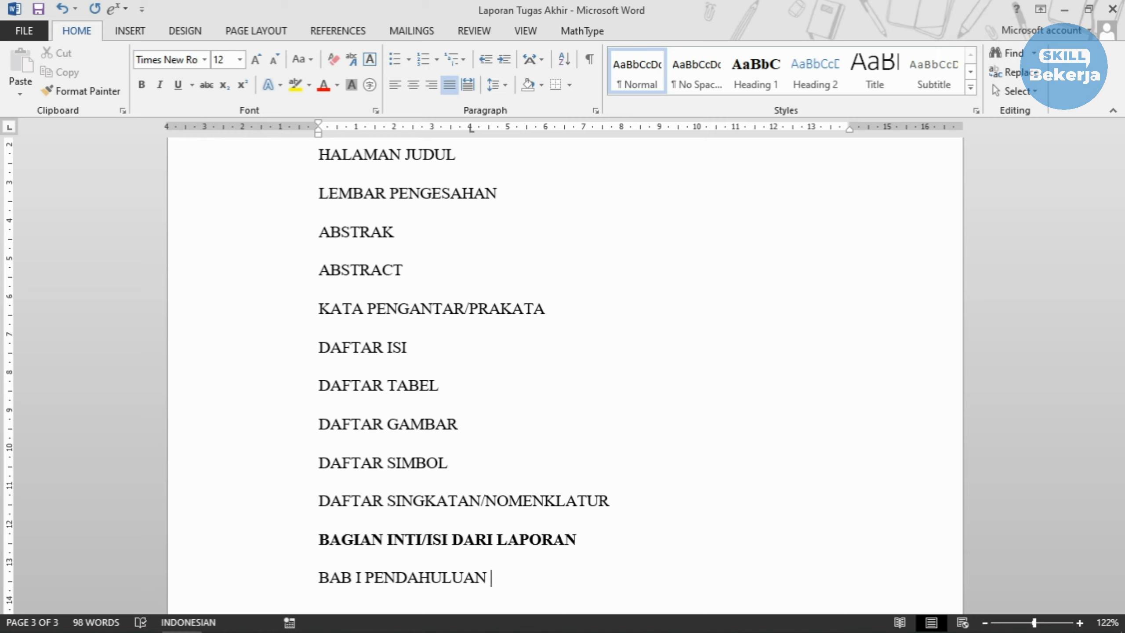
Add the chapter line BAB II LANDASAN TEORI below BAB I PENDAHULUAN
scroll(337, 244, "down", 6)
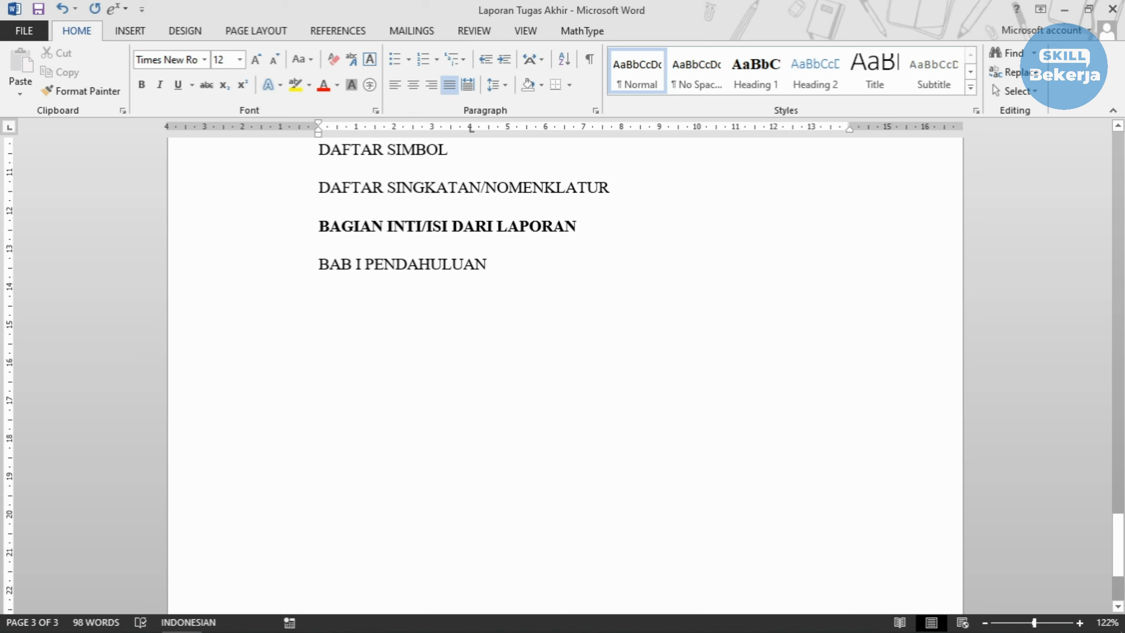
key("Return")
type("BAB")
type("II ")
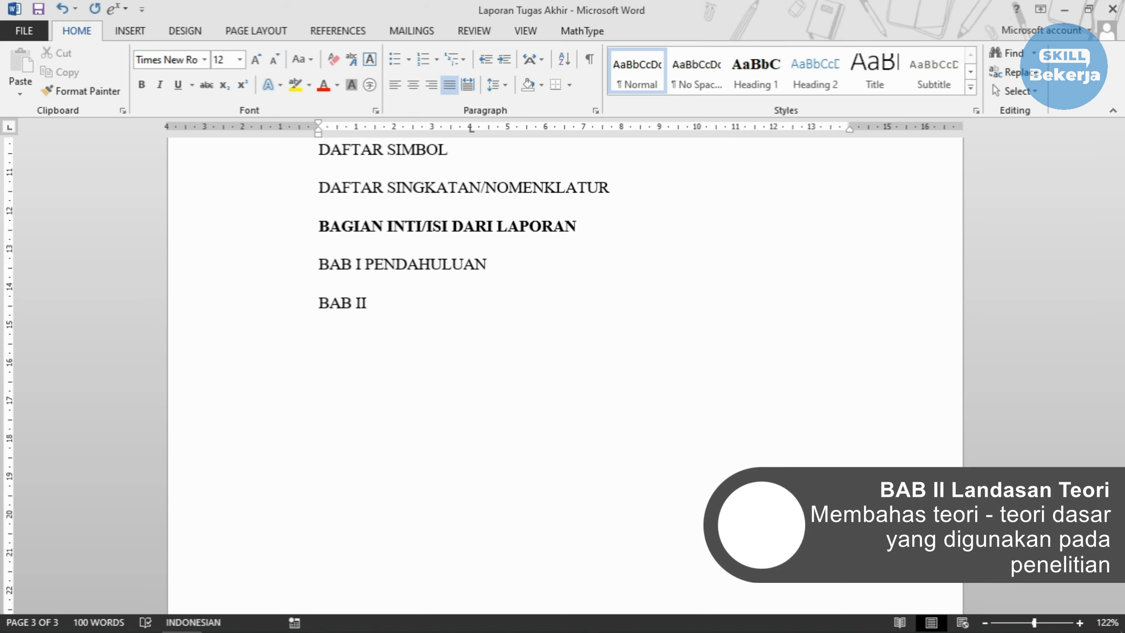
type("LANDASAN TEORI")
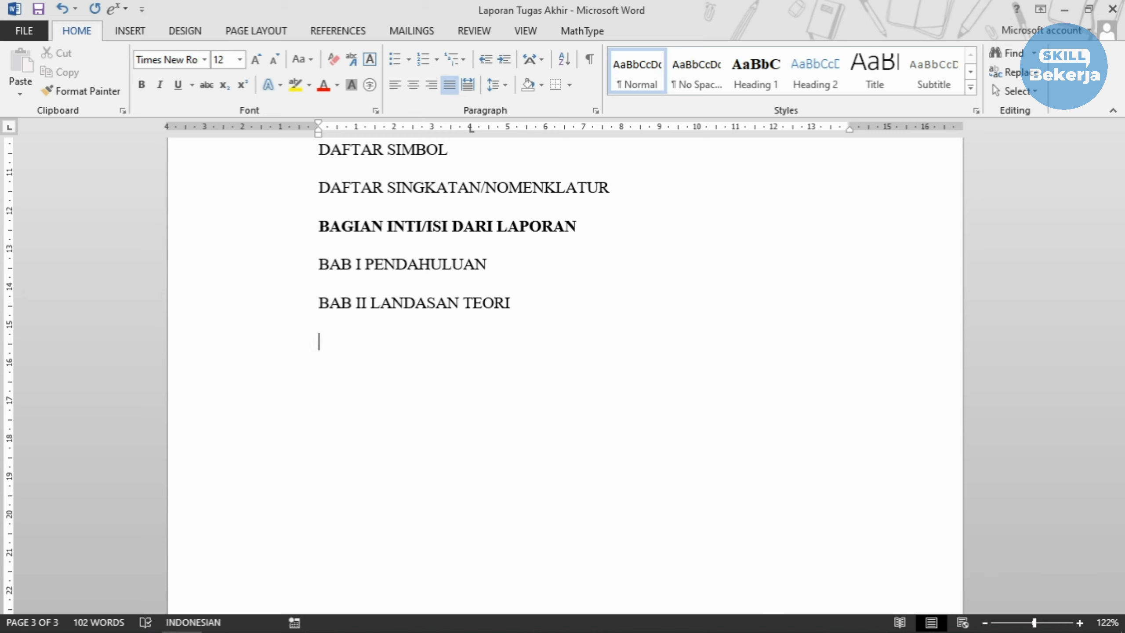
Add the chapter line BAB III METODE PENELITIAN below BAB II LANDASAN TEORI
type("BAB III ")
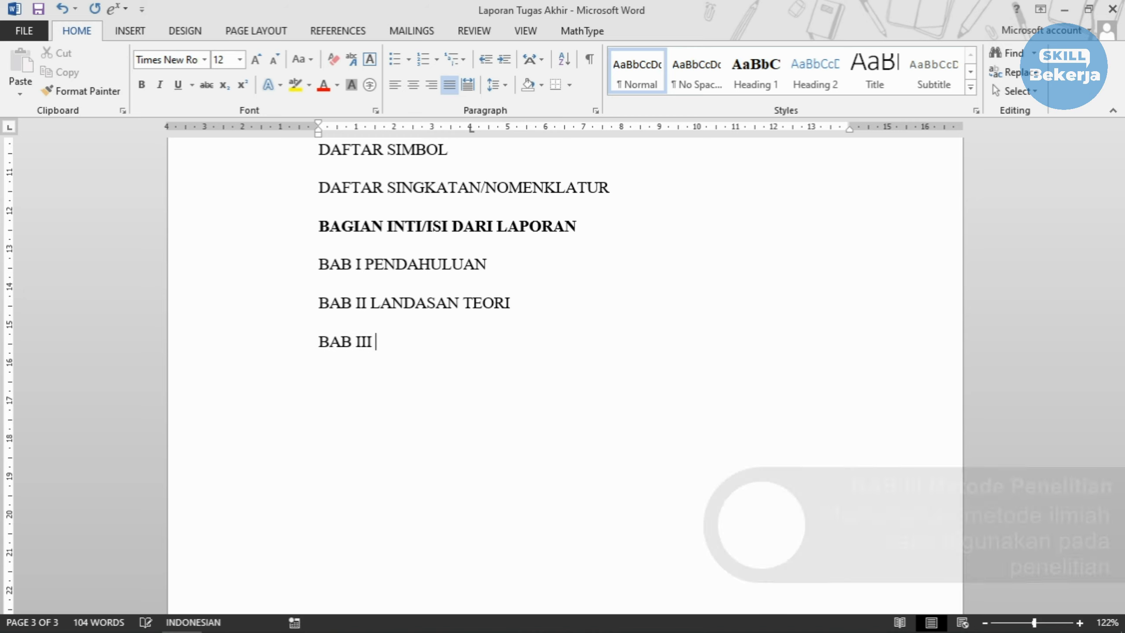
type("METODE P")
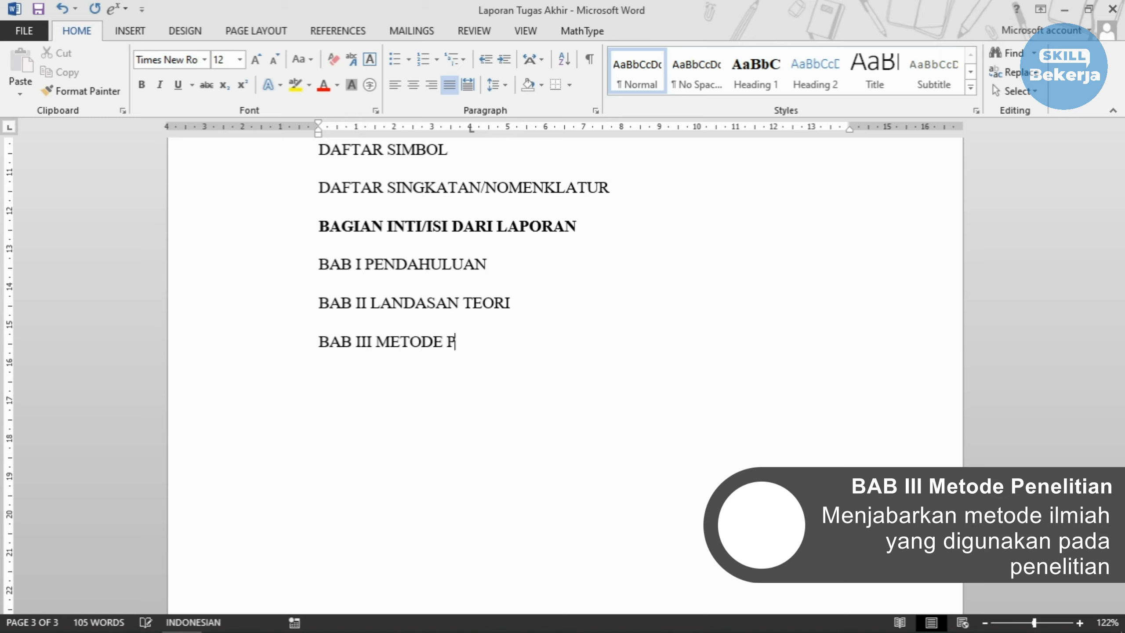
type("ENELITIAN")
key("Return")
Add the chapter line BAB IV HASIL PENGUJIAN DAN ANALISIS below BAB III METODE PENELITIAN
type("BAB IV")
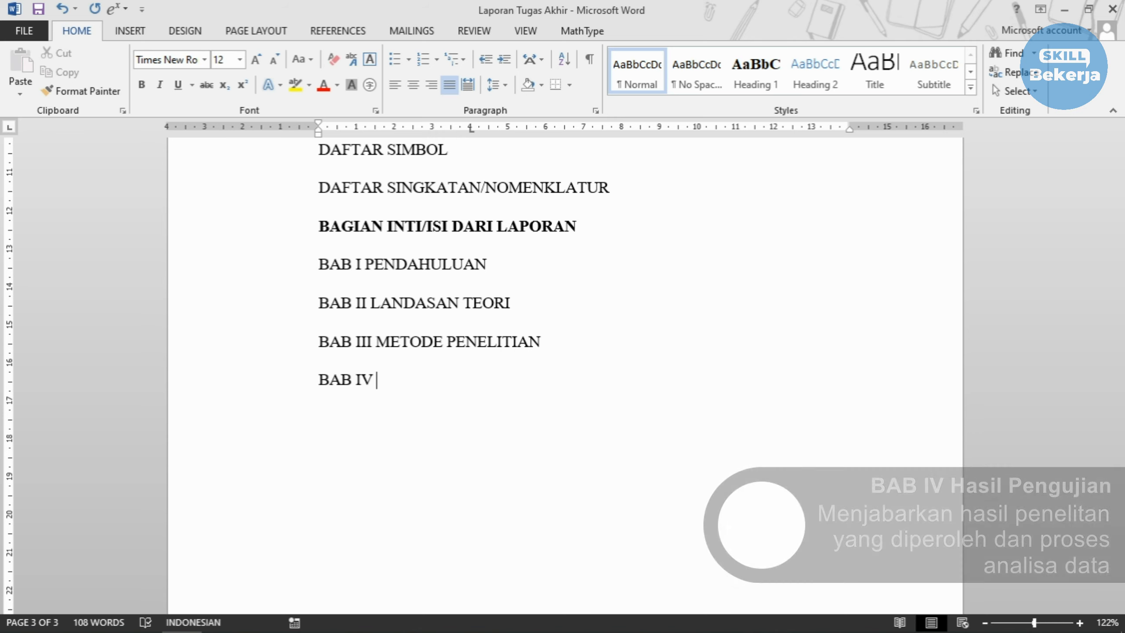
type(" HASIL PENGUJIAN")
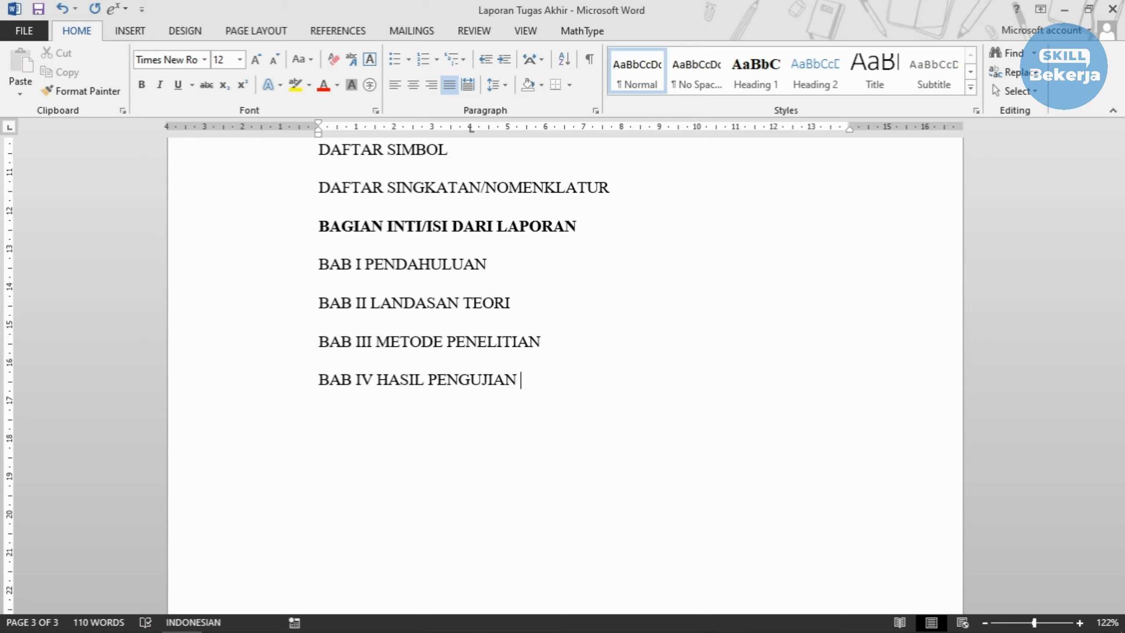
type("DAN ANALISI")
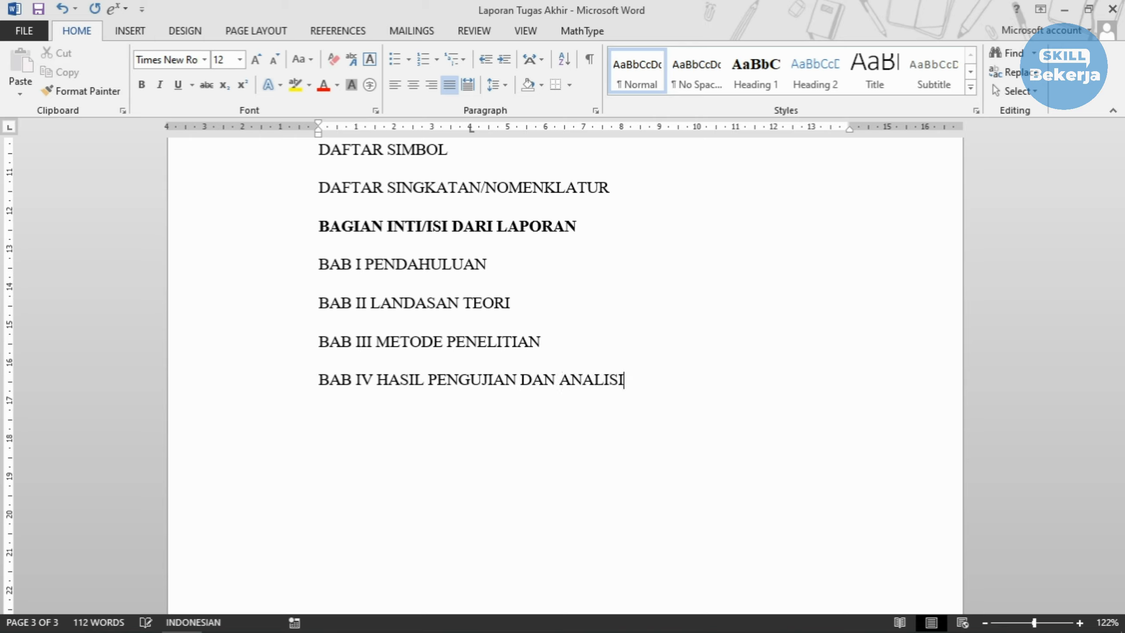
type("S")
key("Return")
Add the chapter line BAB V KESIMPULAN DAN SARAN below BAB IV and start a new line
type("BAB V ")
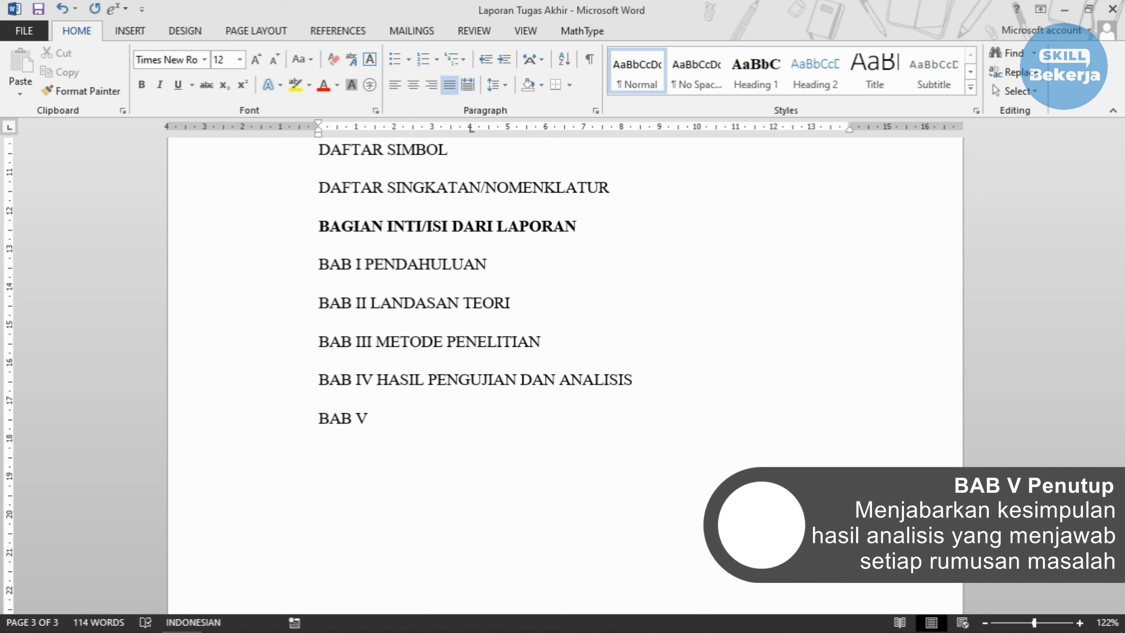
type("KESIMPULAN ")
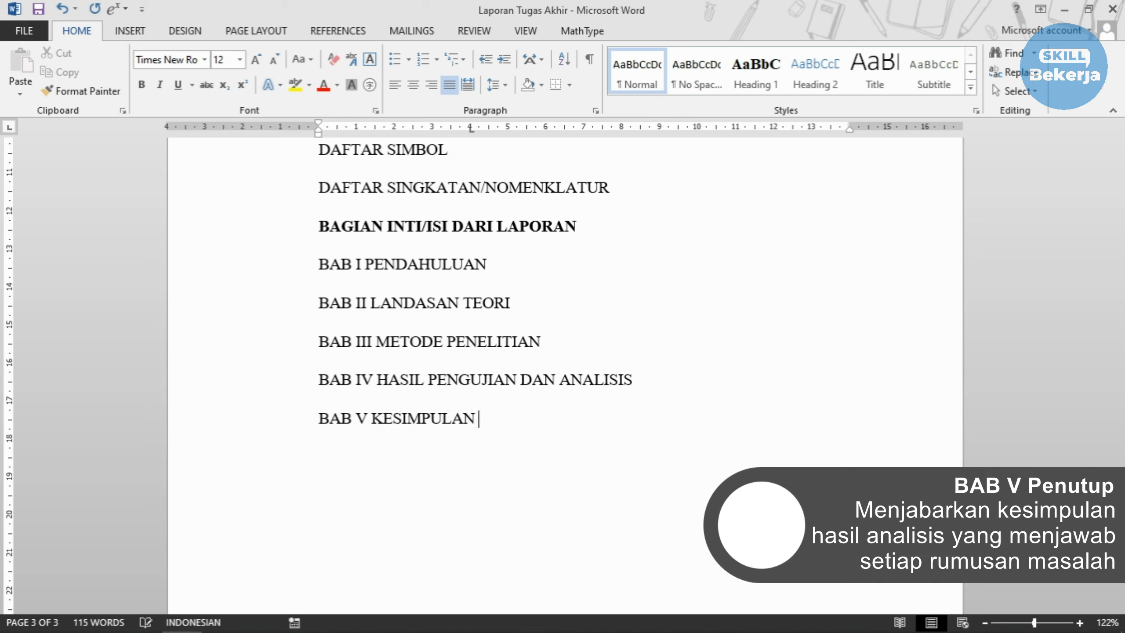
type("DANM")
key("BackSpace")
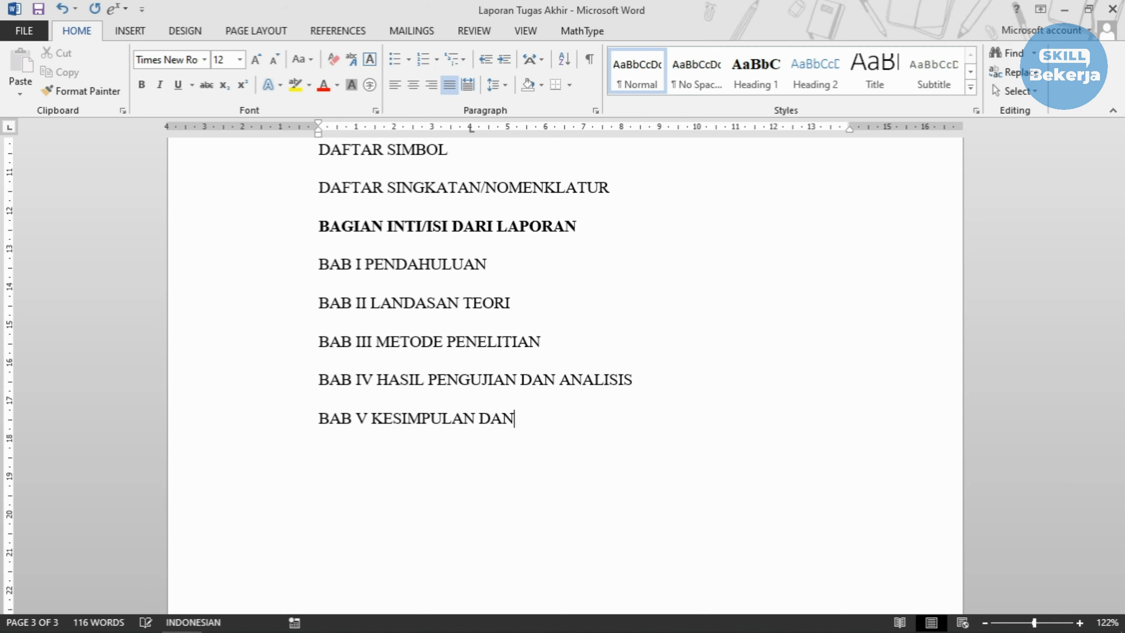
type("SARAN")
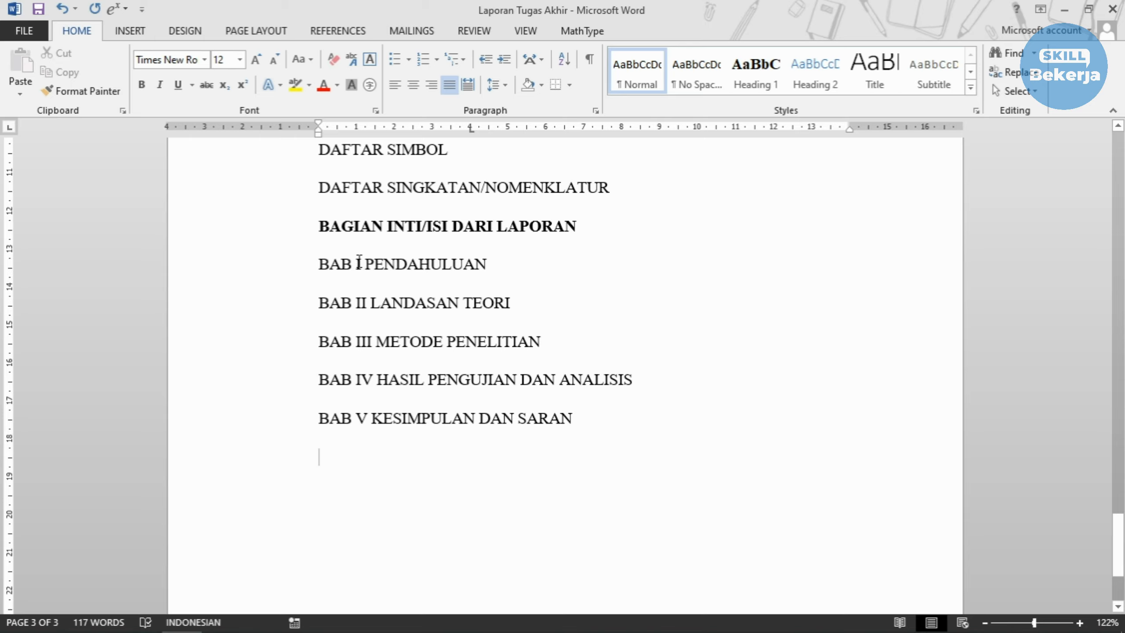
key("Return")
Add the bold heading BAGIAN AKHIR below the BAB V line and return to non-bold text on a new line
key("ctrl+b")
type("BAGIAN AK")
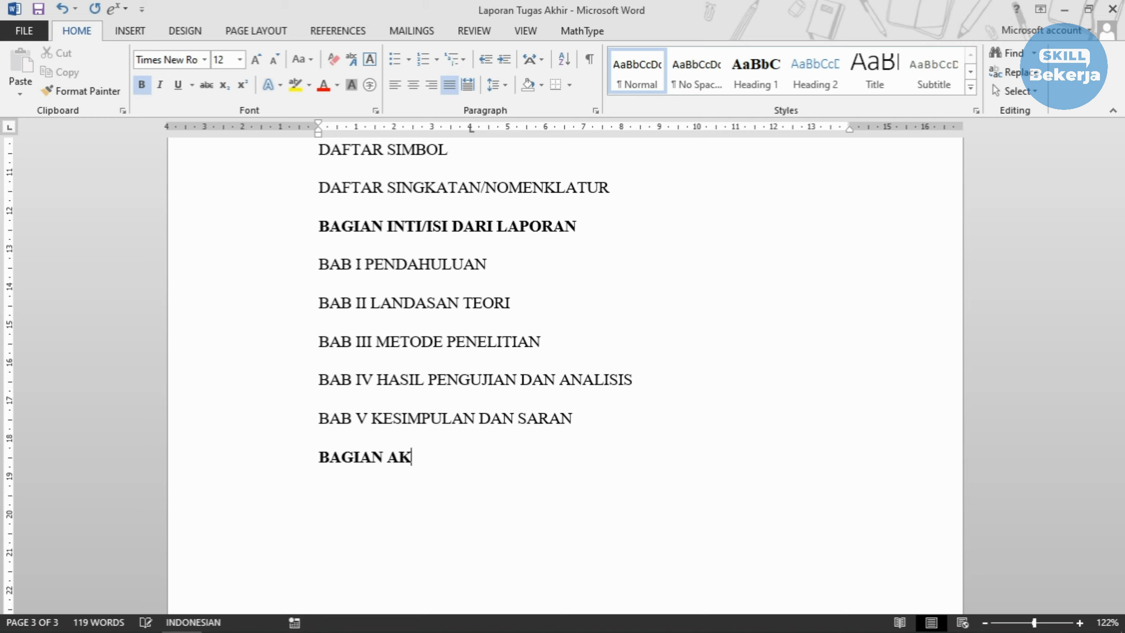
type("HIR")
key("Return")
key("ctrl+b")
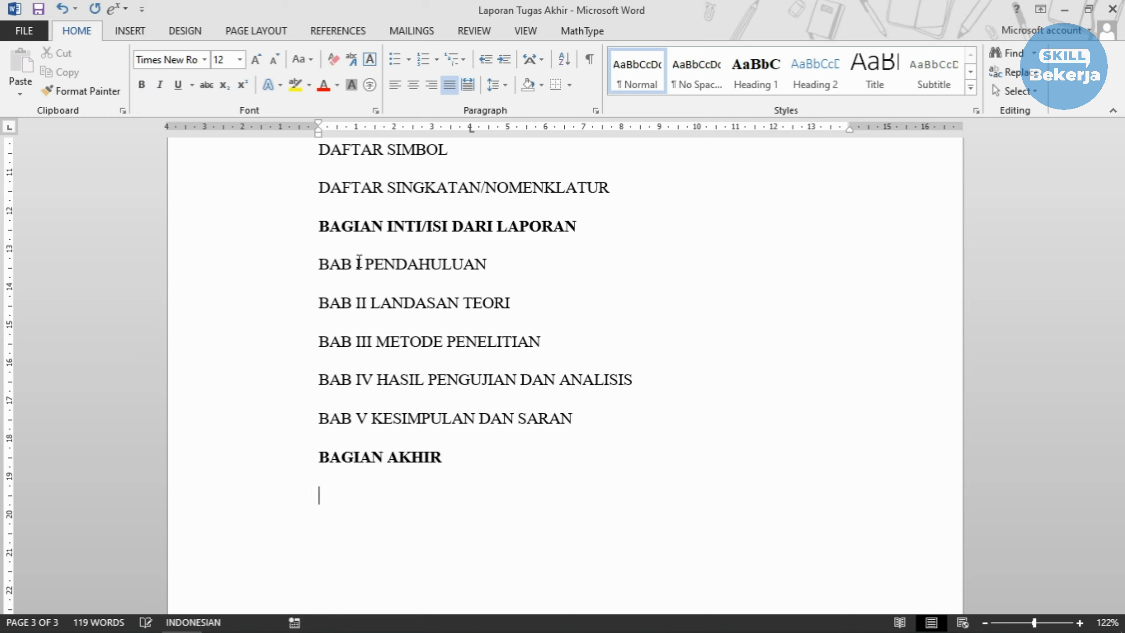
Add the non-bold lines DAFTAR PUSTAKA and LAMPIRAN – LAMPIRAN under the BAGIAN AKHIR heading
type("DAFTAR PUS")
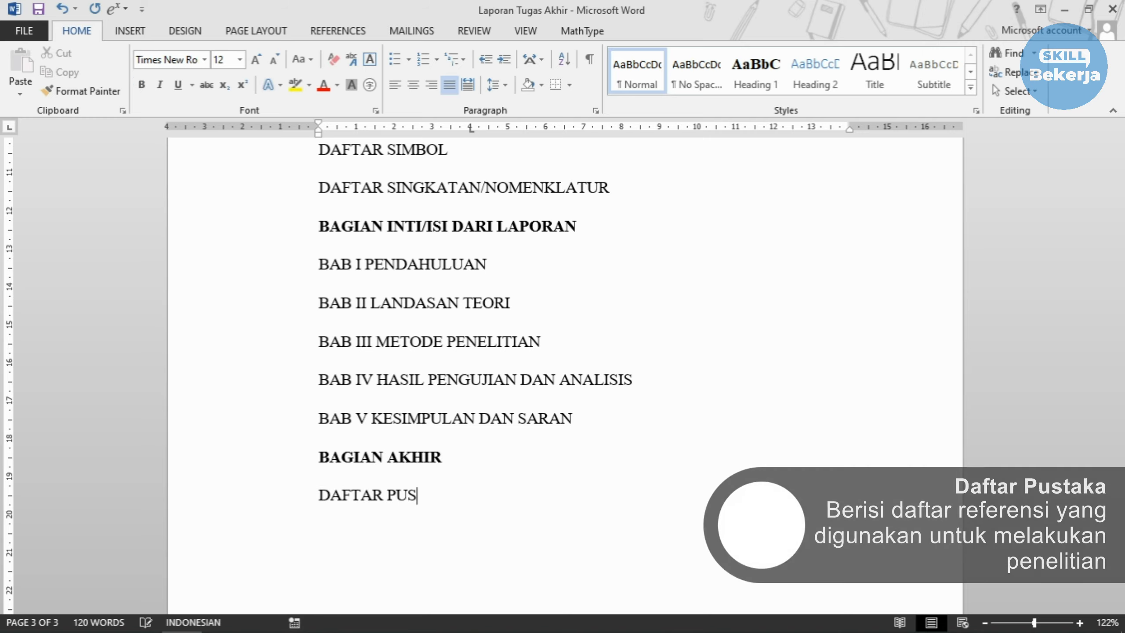
type("TAK")
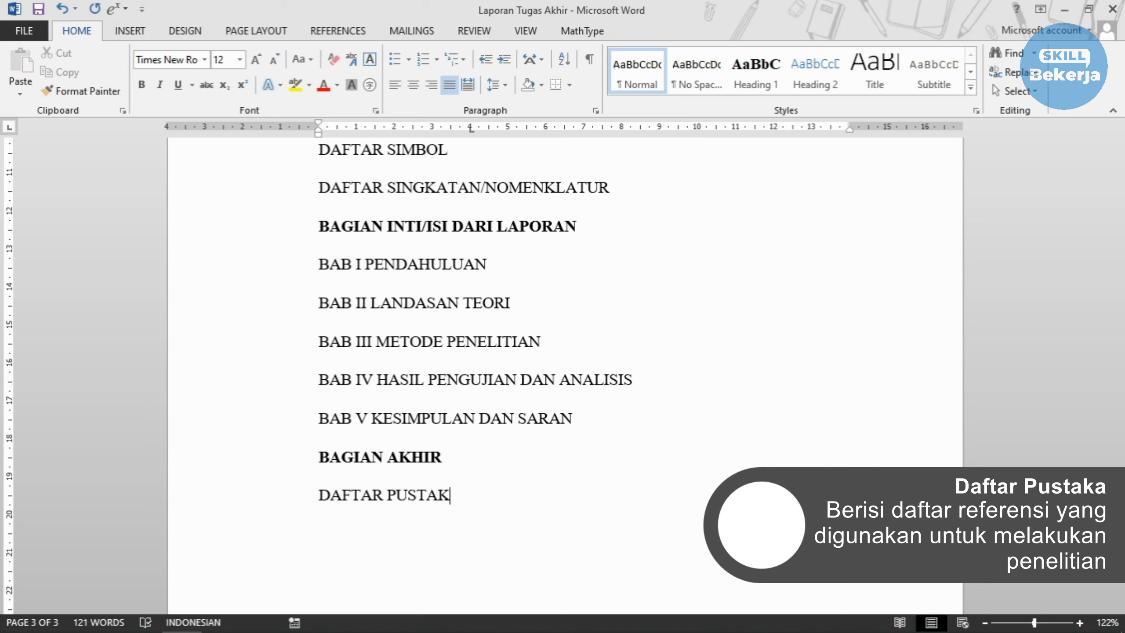
type("A")
key("Return")
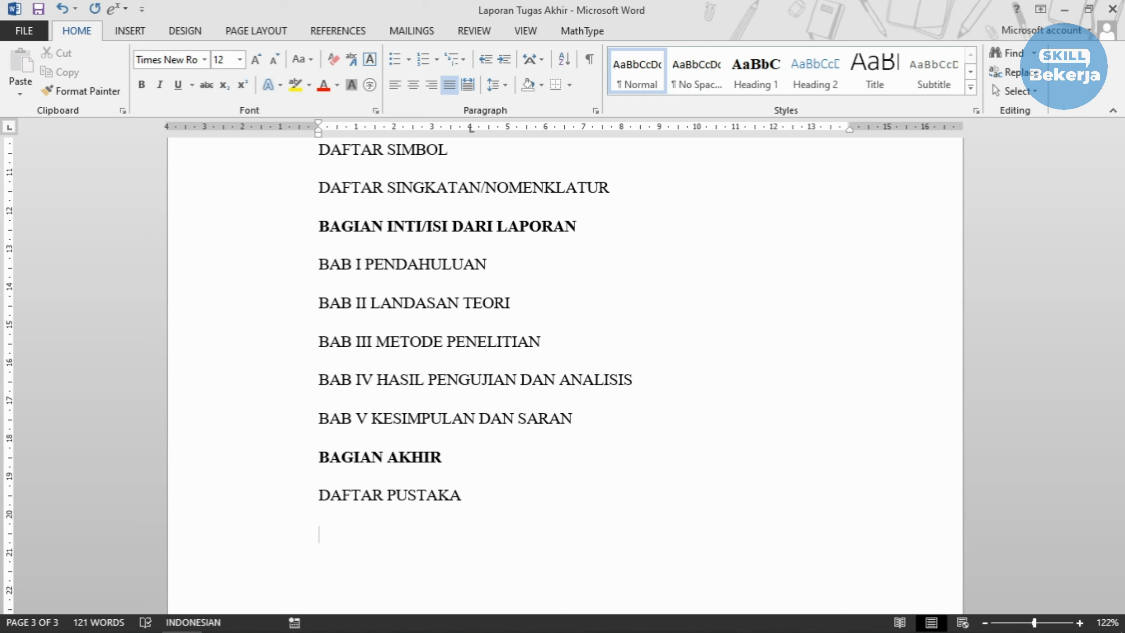
type("LAMPIRAN")
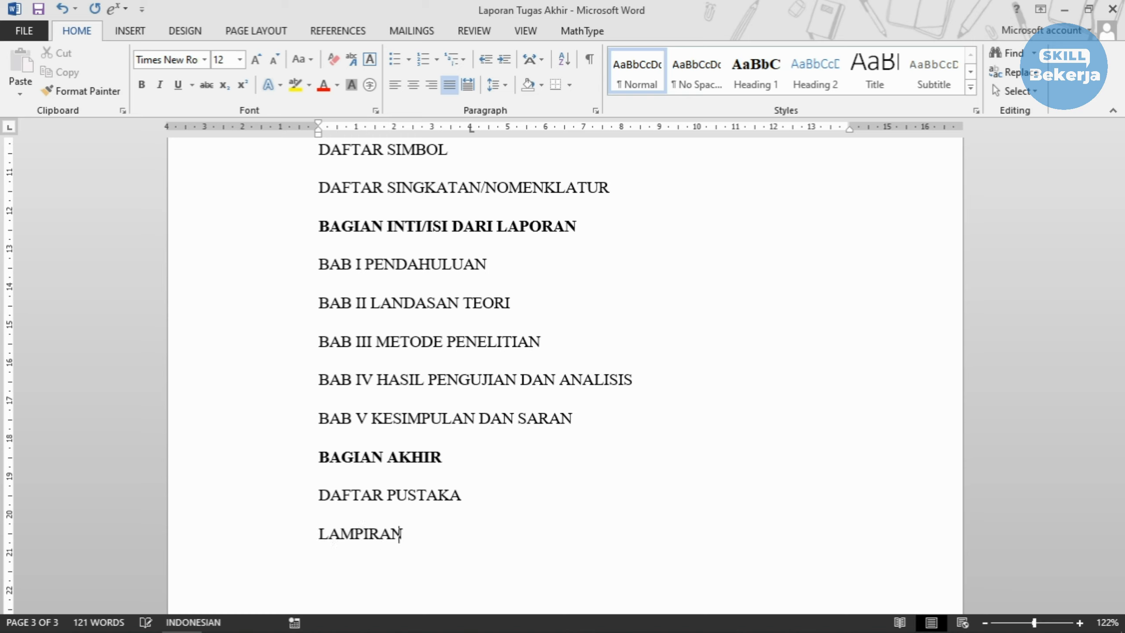
type(" - LAMPIRAN")
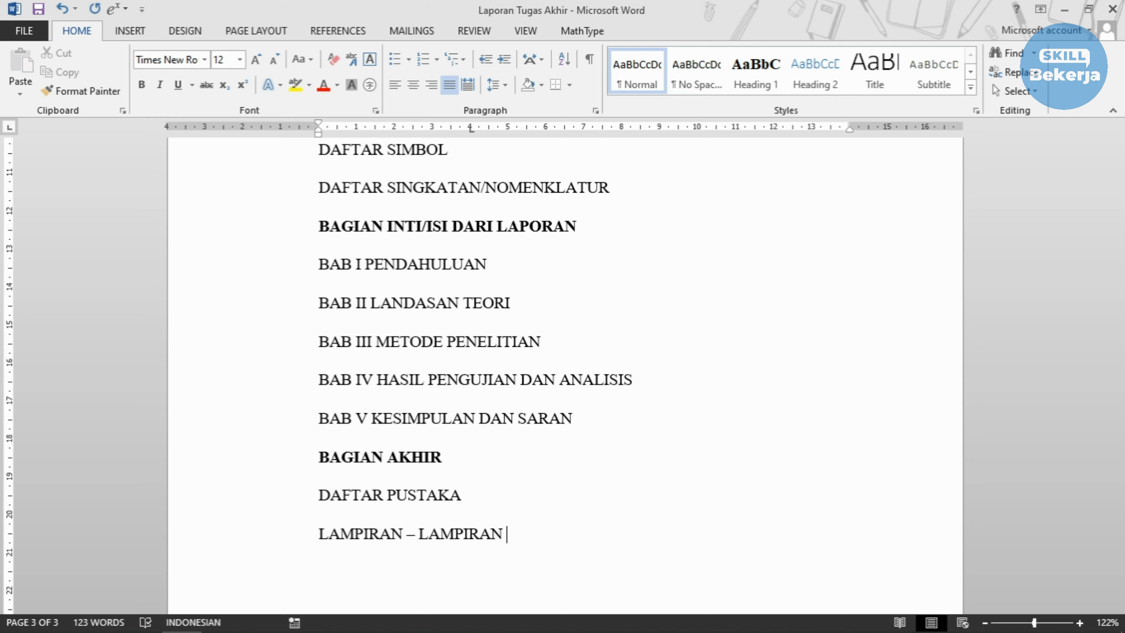
Delete the outline's first four lines, from the BAGIAN AWAL heading through LEMBAR PENGESAHAN
scroll(376, 293, "down", 1)
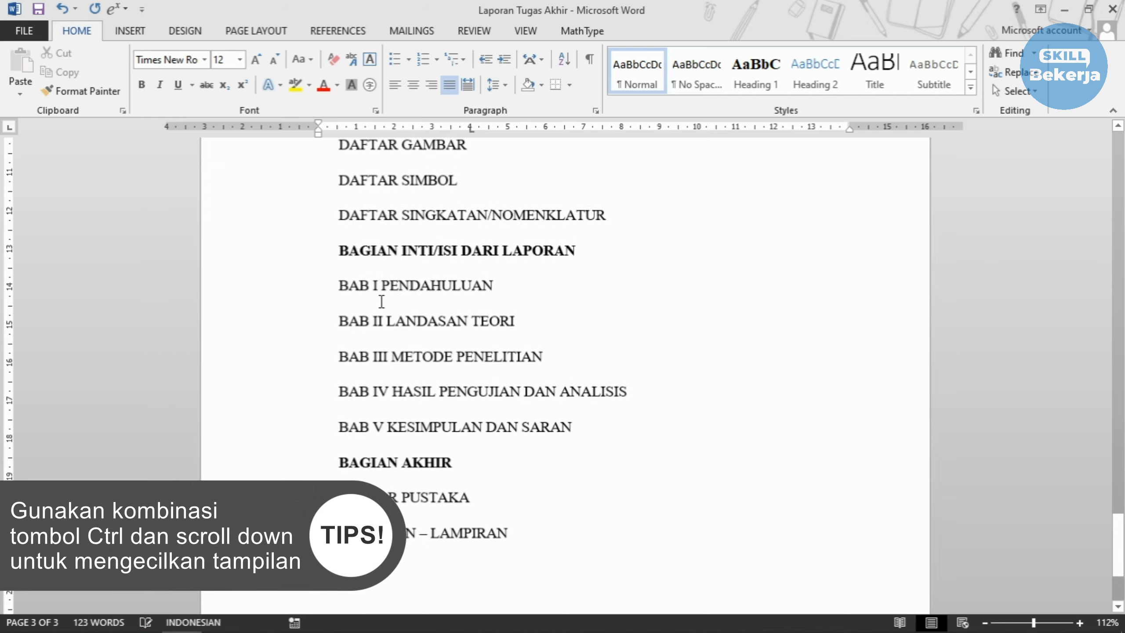
scroll(382, 301, "down", 2)
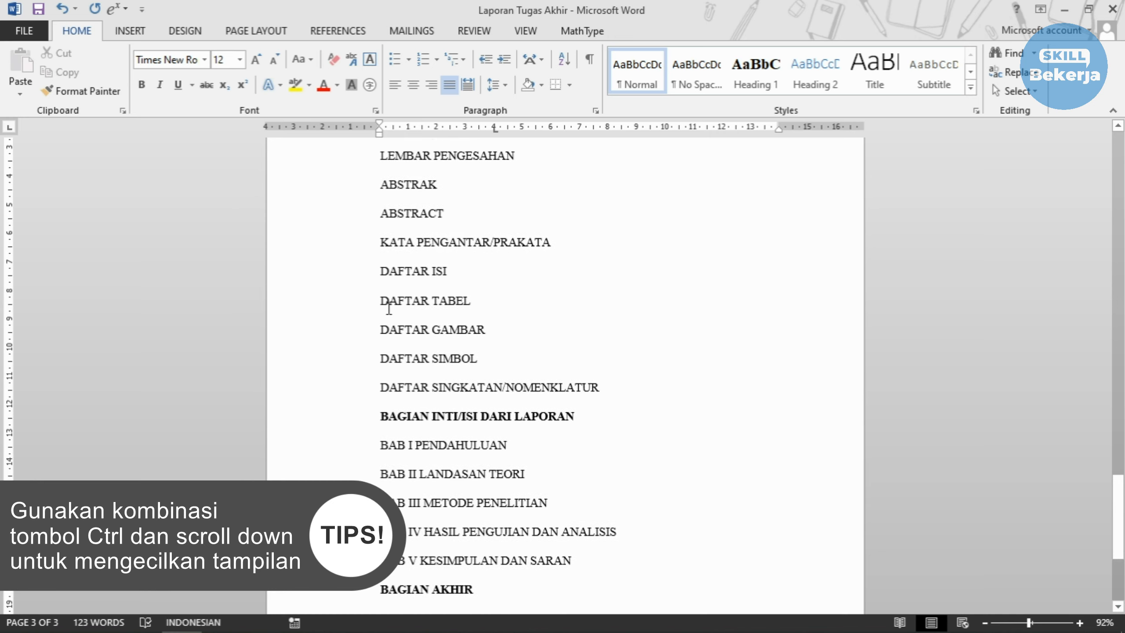
scroll(389, 308, "down", 1)
scroll(389, 309, "up", 3)
scroll(393, 309, "down", 1)
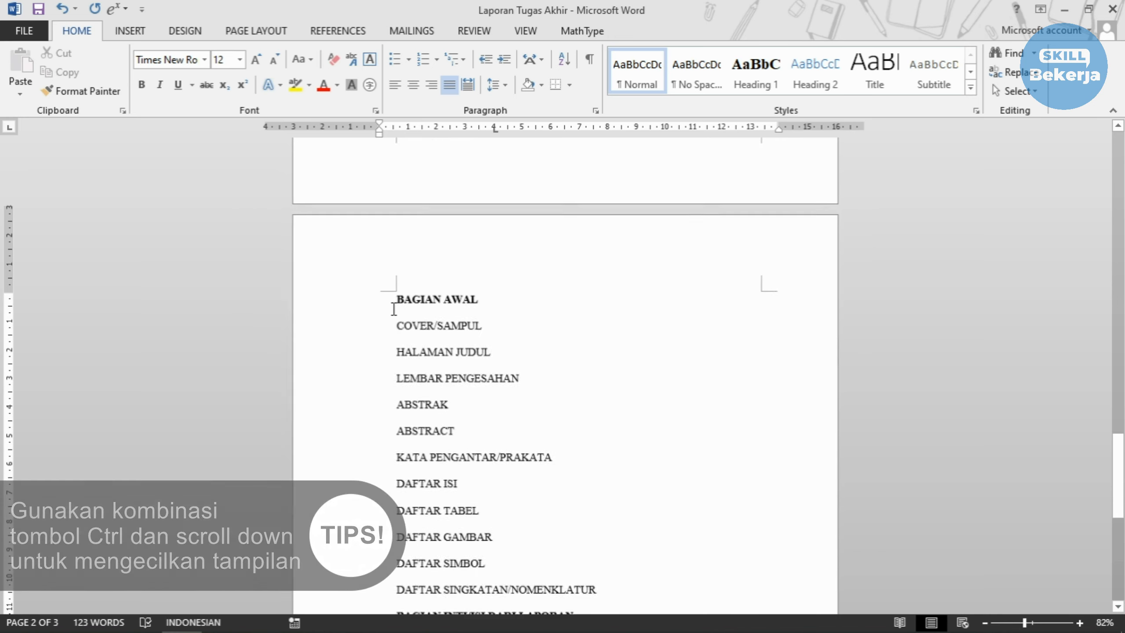
scroll(393, 309, "up", 5)
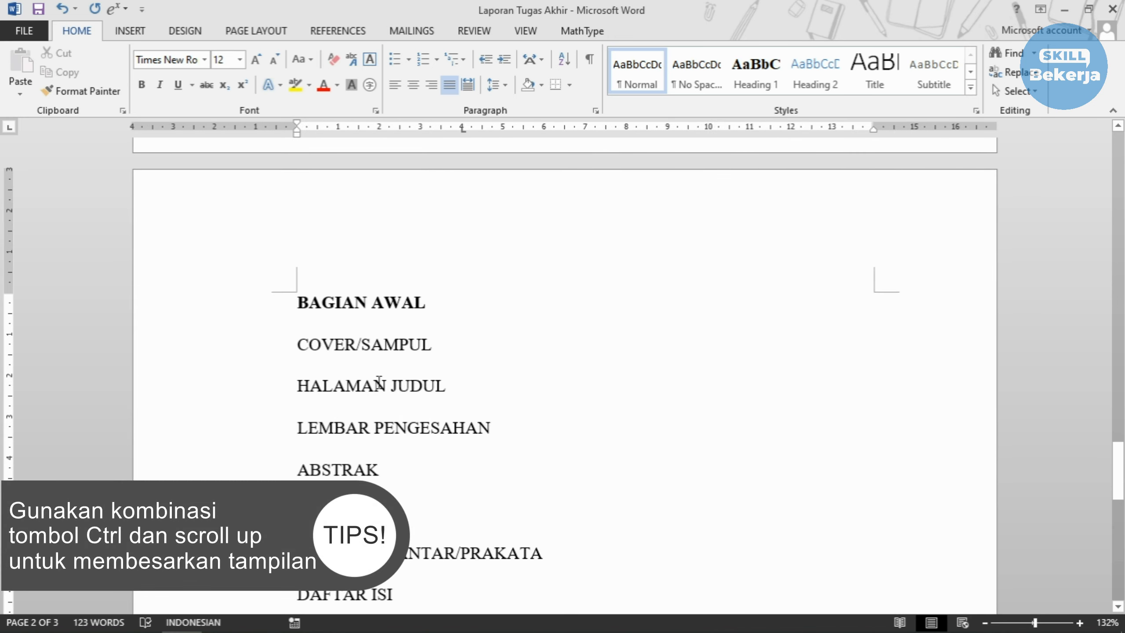
scroll(383, 361, "down", 3)
scroll(459, 292, "up", 2)
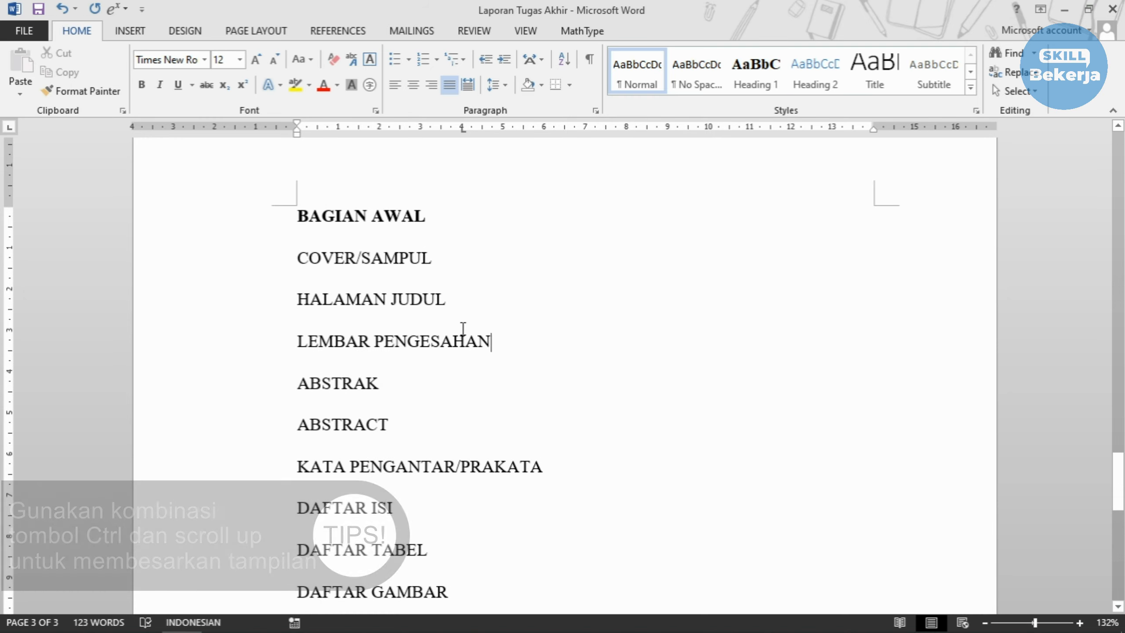
left_click_drag(462, 327, 320, 232)
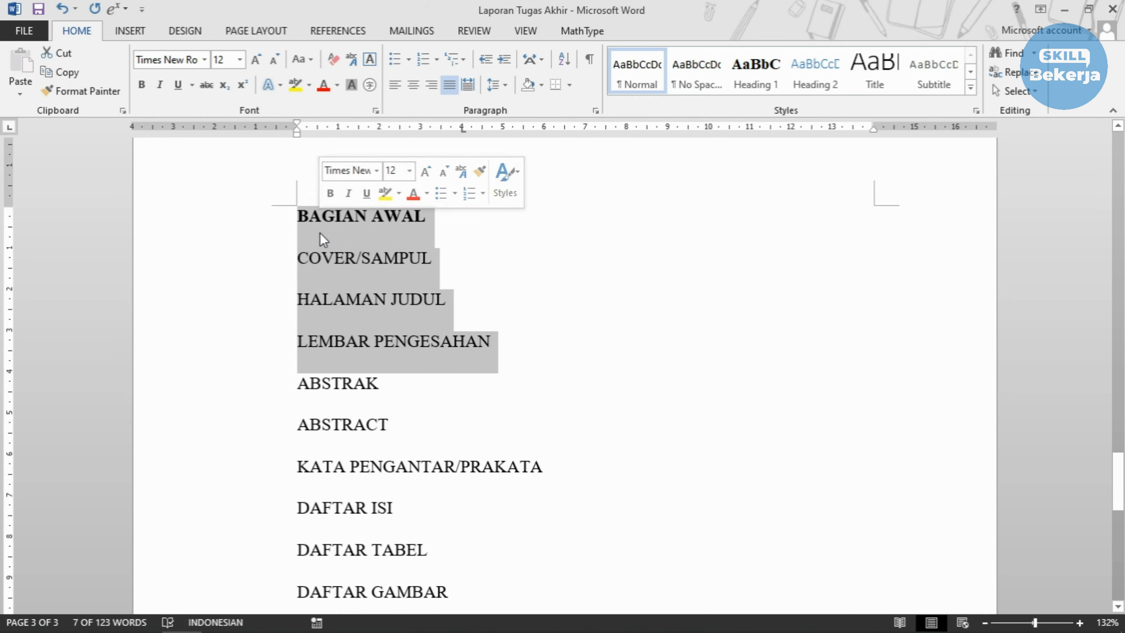
key("Delete")
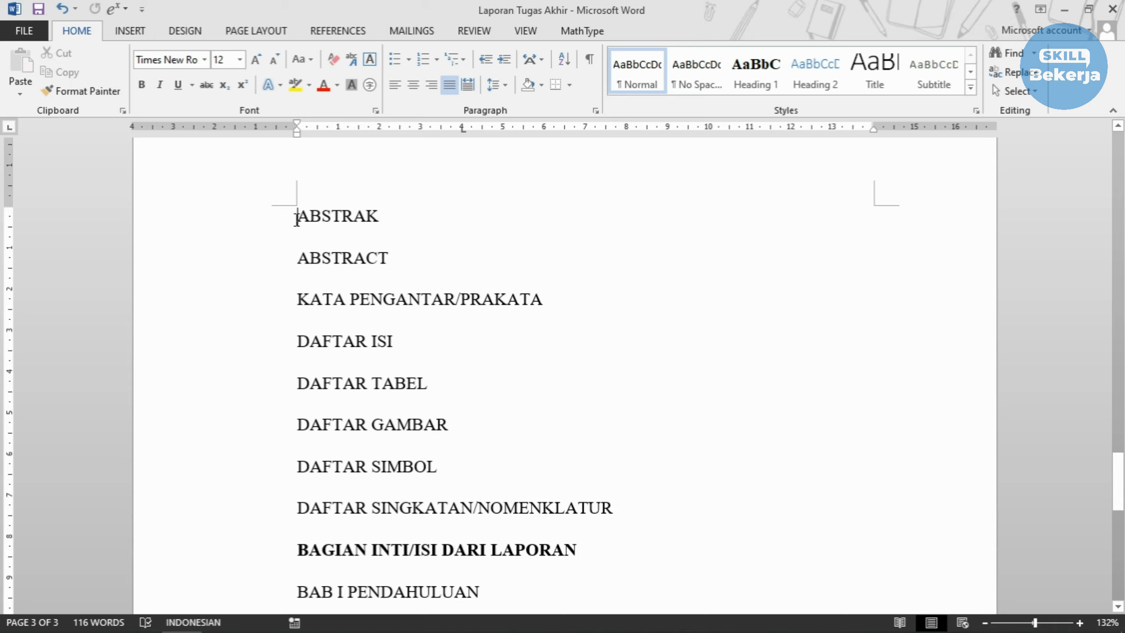
Apply the Heading 1 style to ABSTRAK, and move ABSTRACT to a new page with a blank line and a page break before it
left_click(383, 215)
left_click(759, 78)
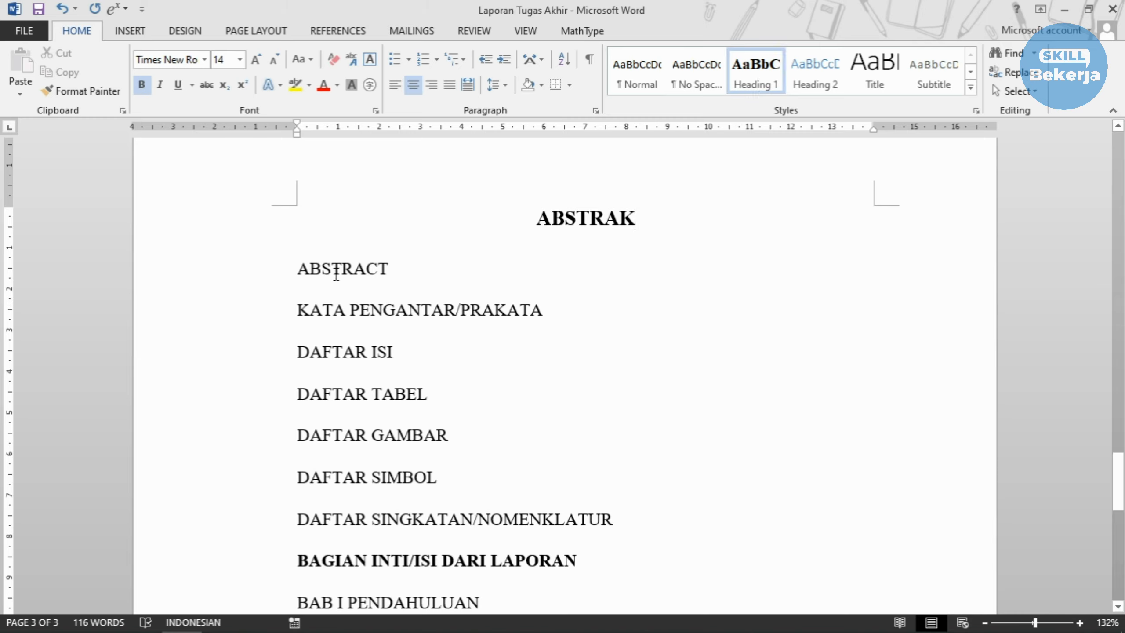
left_click(299, 269)
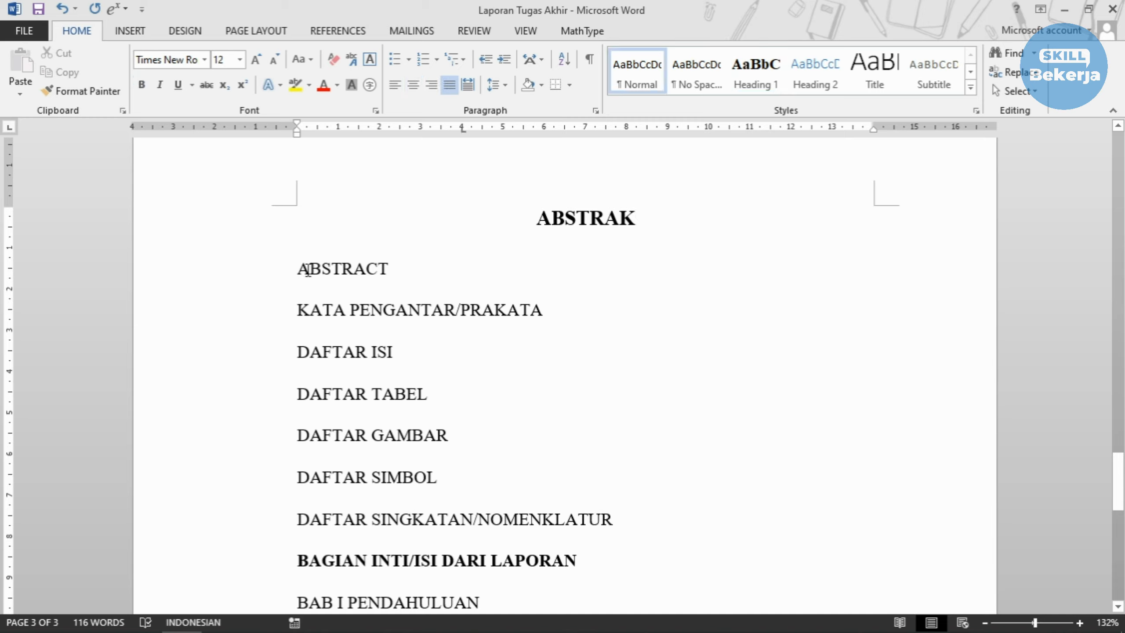
key("Return")
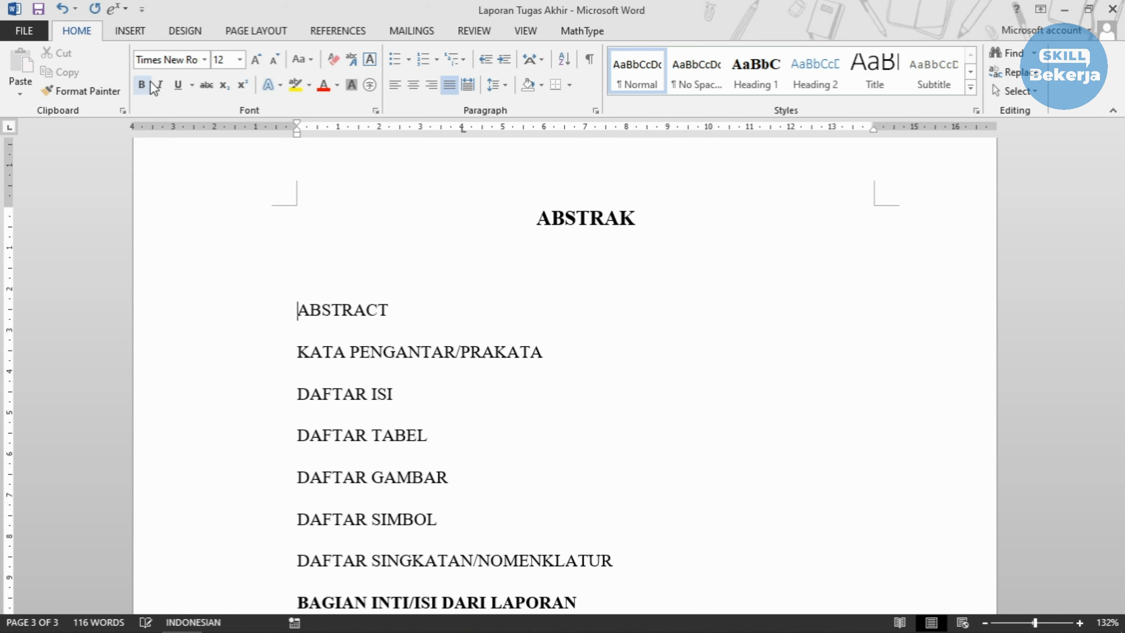
left_click(143, 40)
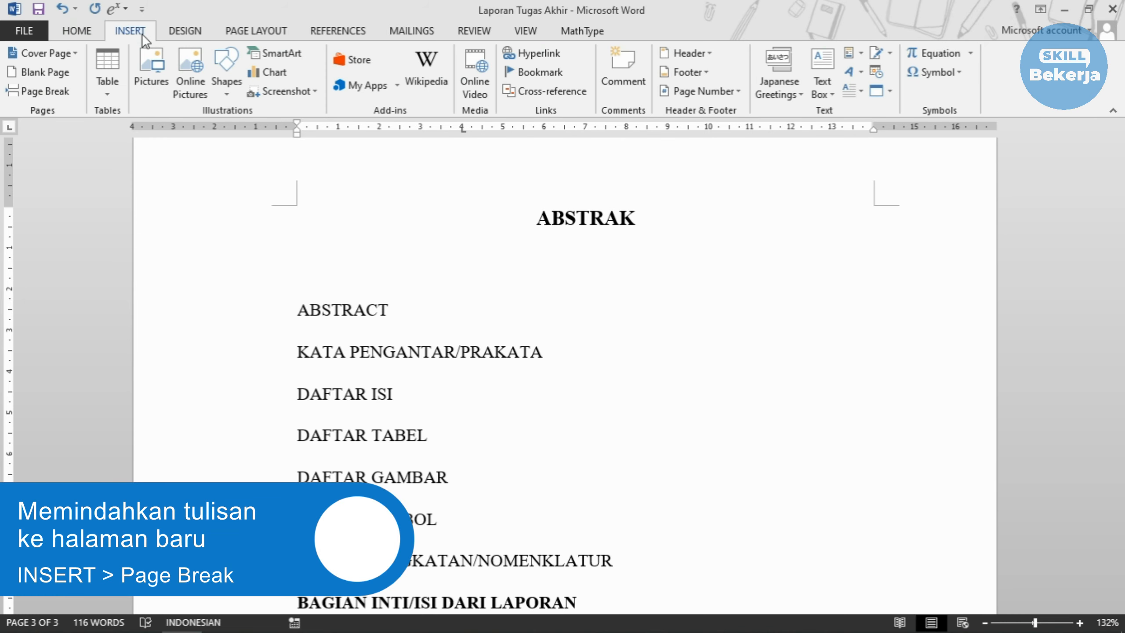
left_click(54, 91)
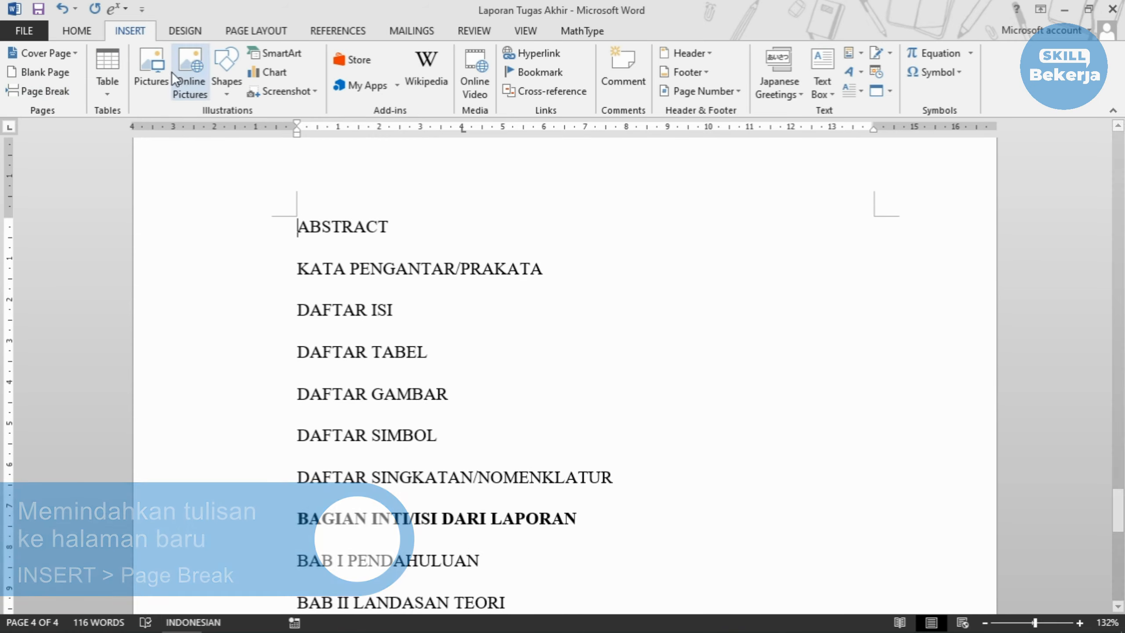
Apply the Heading 1 style to the ABSTRACT line on its new page
left_click(82, 37)
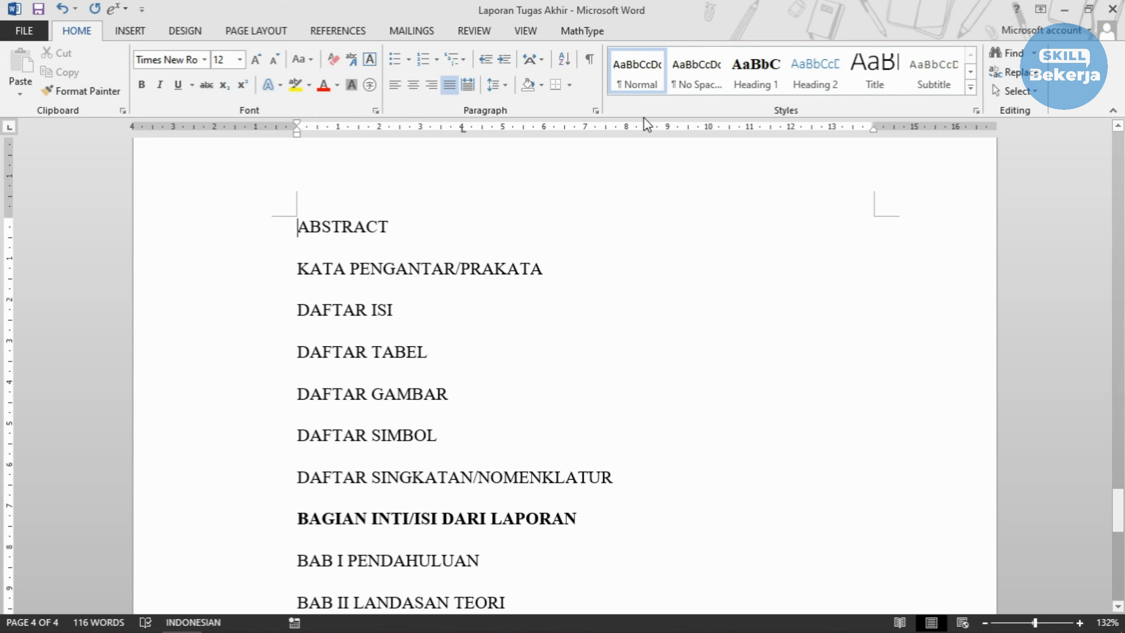
left_click(747, 78)
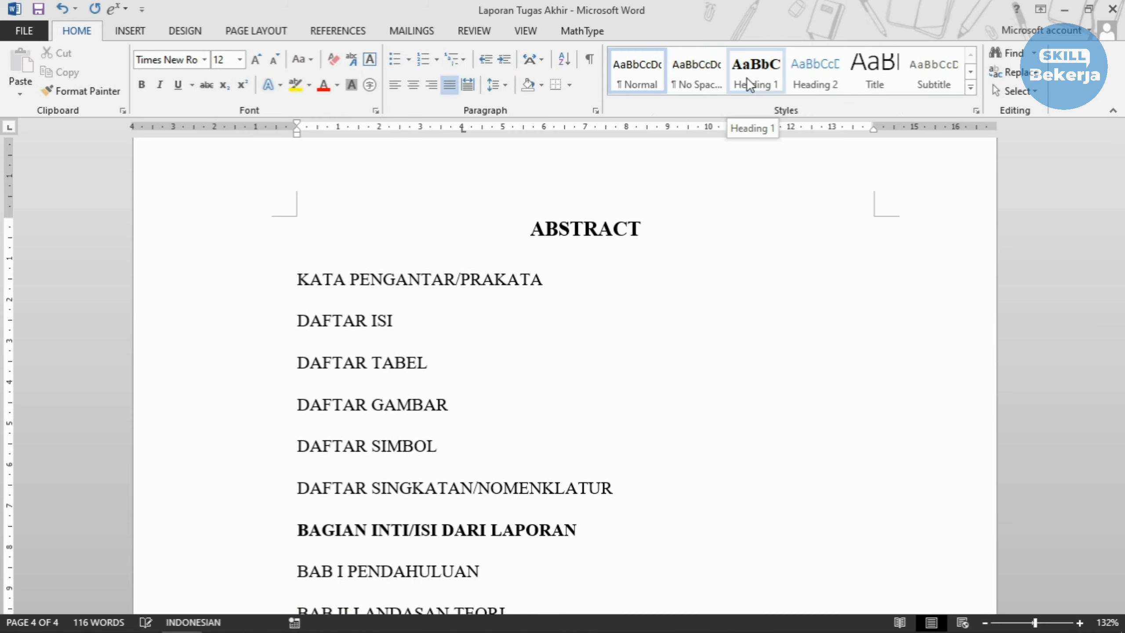
left_click(754, 77)
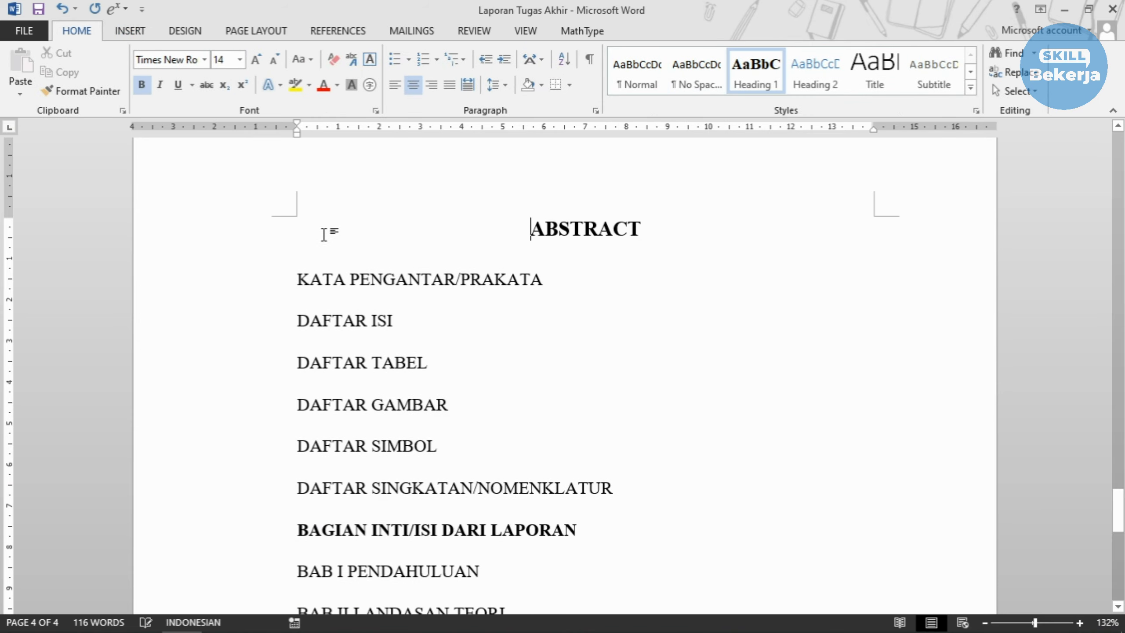
Insert a blank line and a page break before KATA PENGANTAR/PRAKATA so that it starts on a new page
left_click(300, 280)
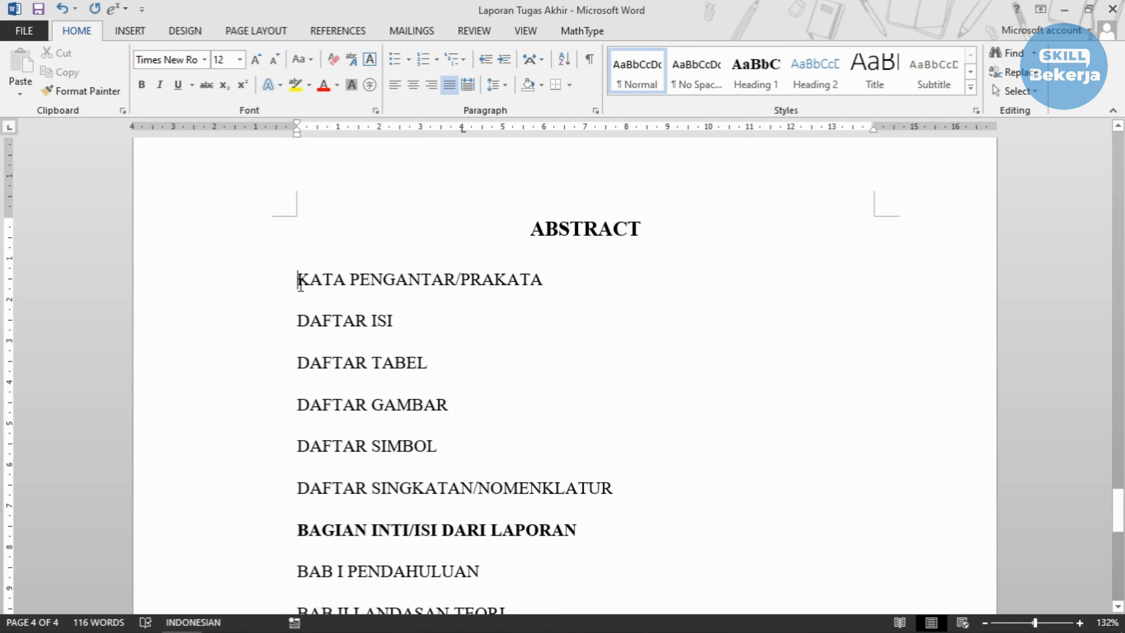
key("Return")
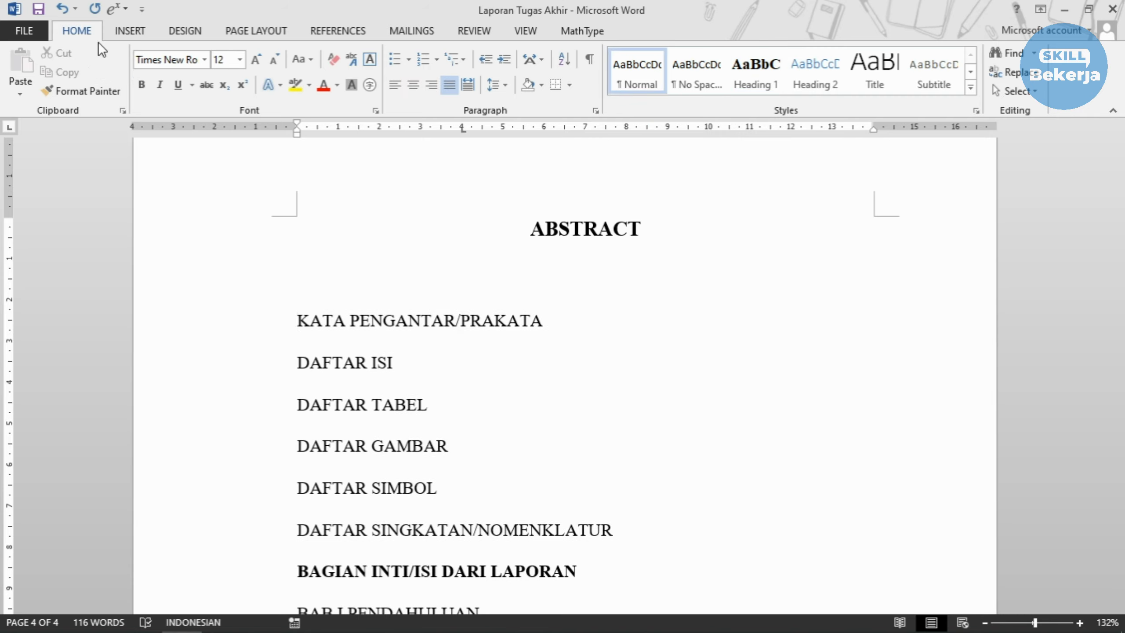
left_click(126, 35)
left_click(29, 88)
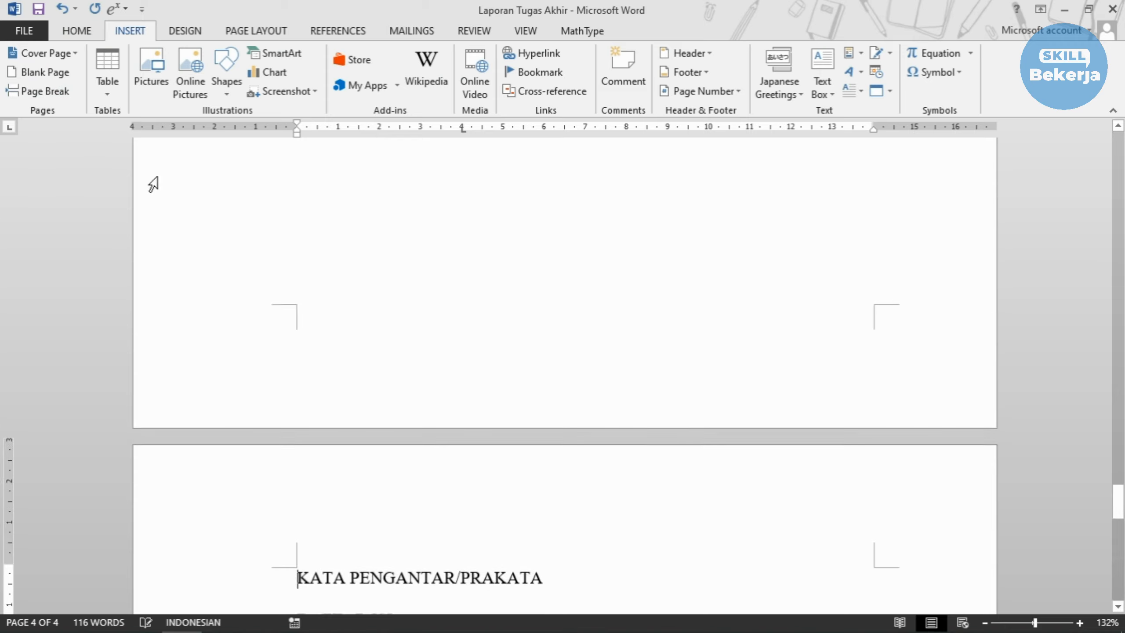
scroll(334, 286, "up", 2)
scroll(337, 291, "down", 4)
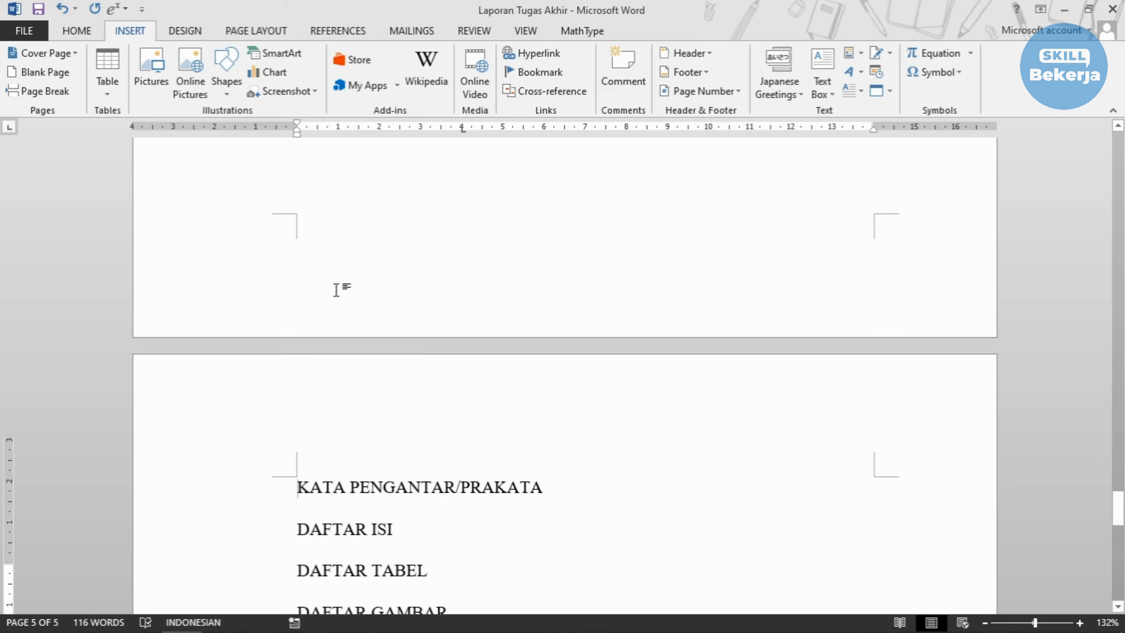
Check the separate ABSTRAK, ABSTRACT and KATA PENGANTAR/PRAKATA pages for correct title placement and page separation
scroll(336, 290, "up", 5)
scroll(336, 290, "up", 3)
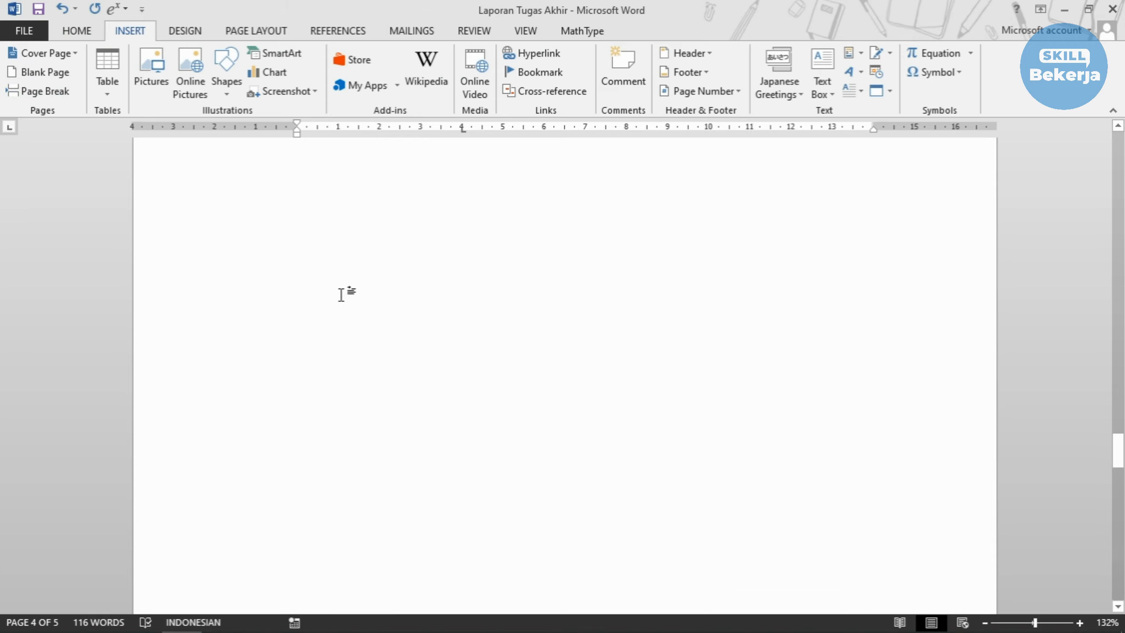
scroll(346, 296, "down", 3)
scroll(346, 297, "up", 1)
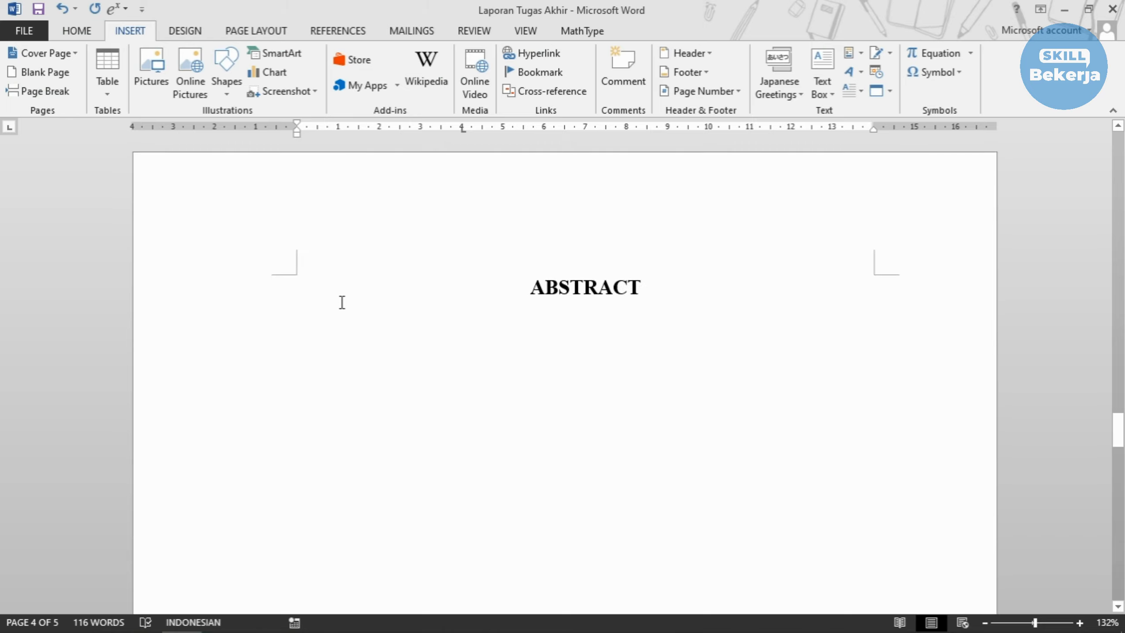
scroll(342, 302, "up", 2)
scroll(344, 310, "up", 3)
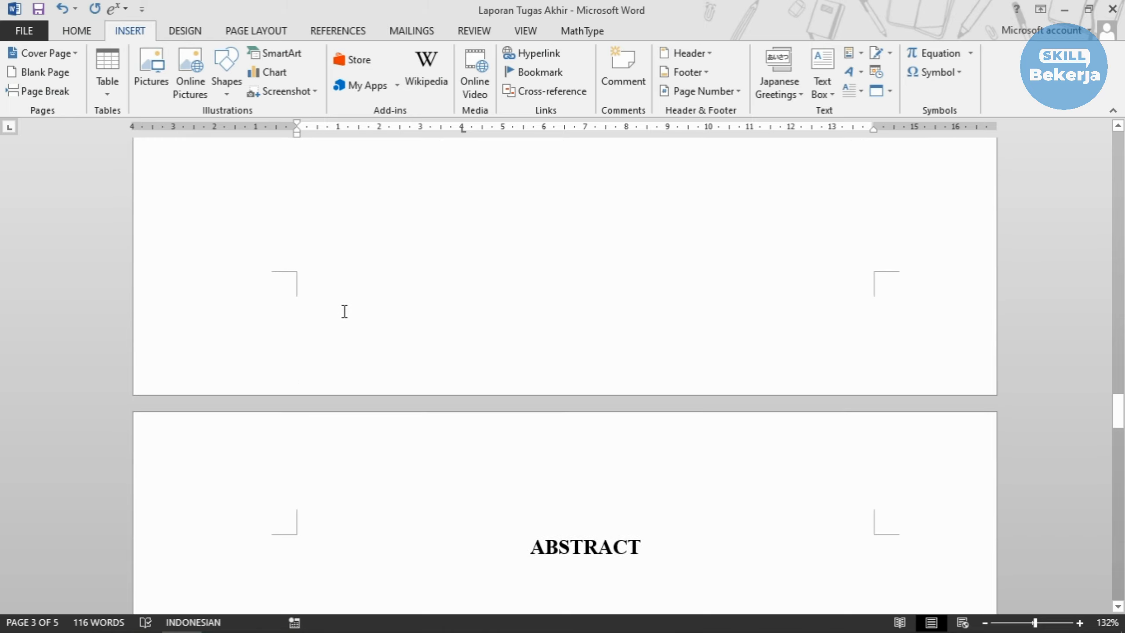
scroll(351, 319, "down", 7)
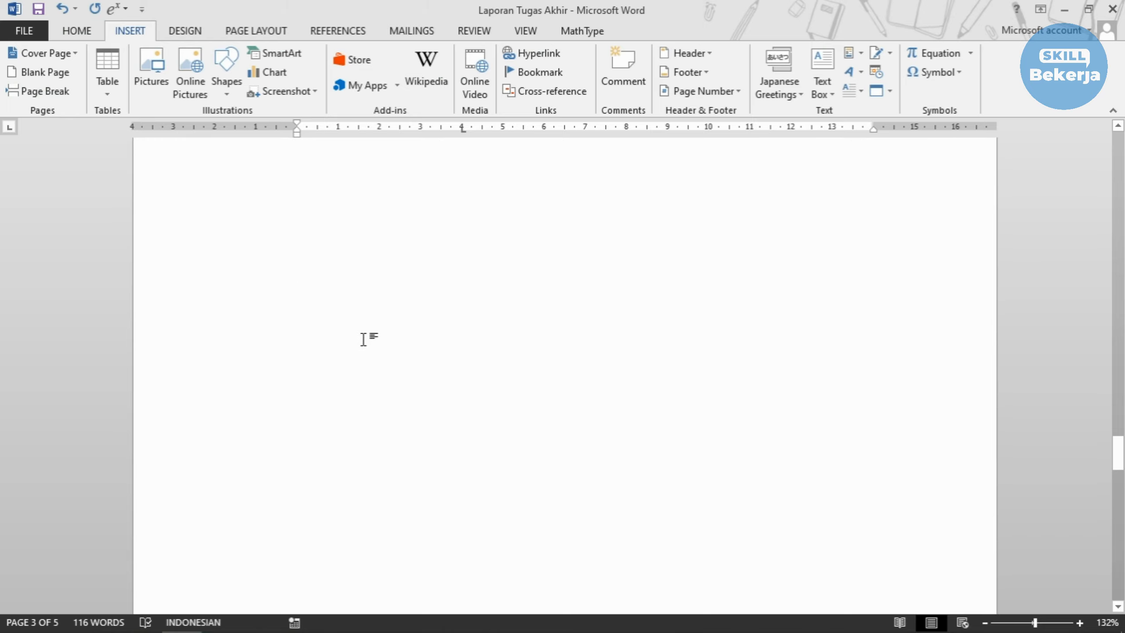
scroll(363, 339, "down", 9)
scroll(364, 339, "up", 20)
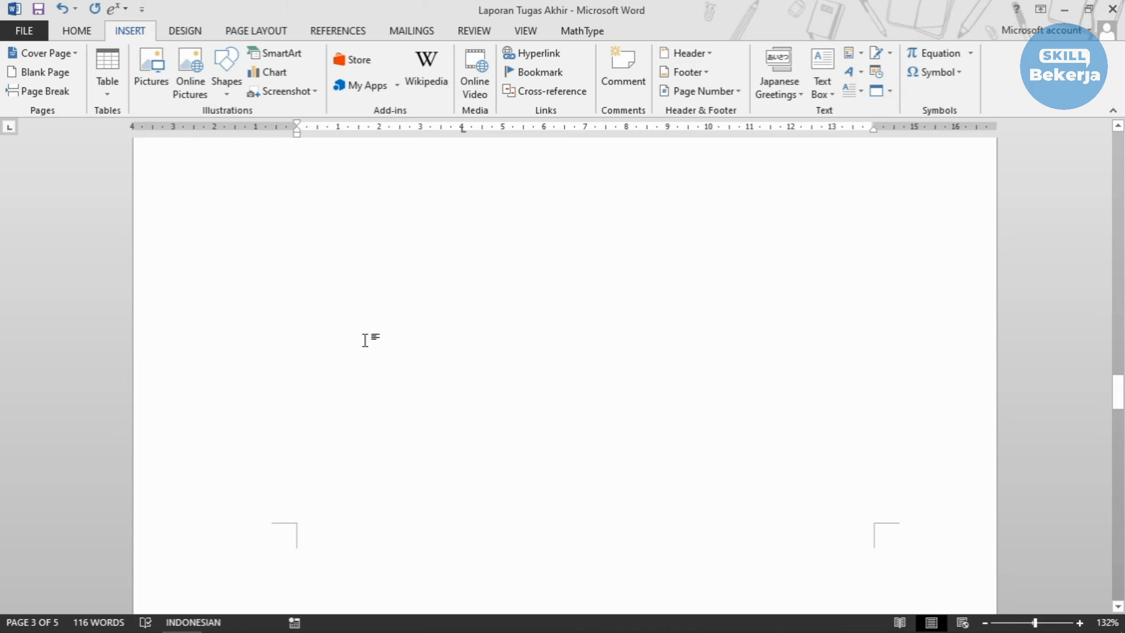
scroll(364, 339, "down", 8)
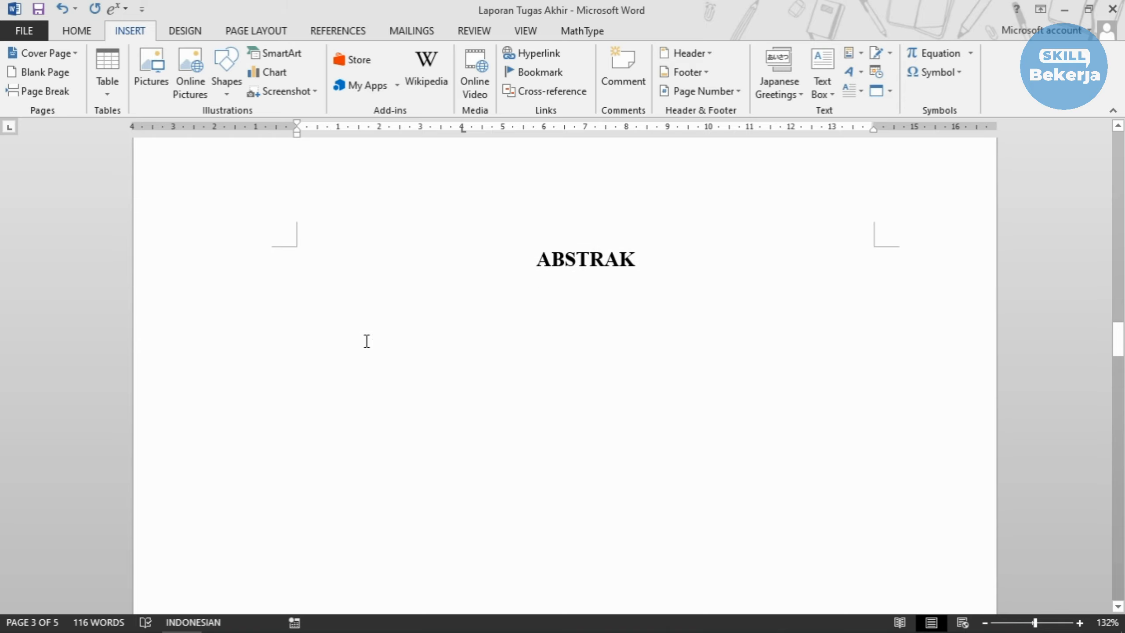